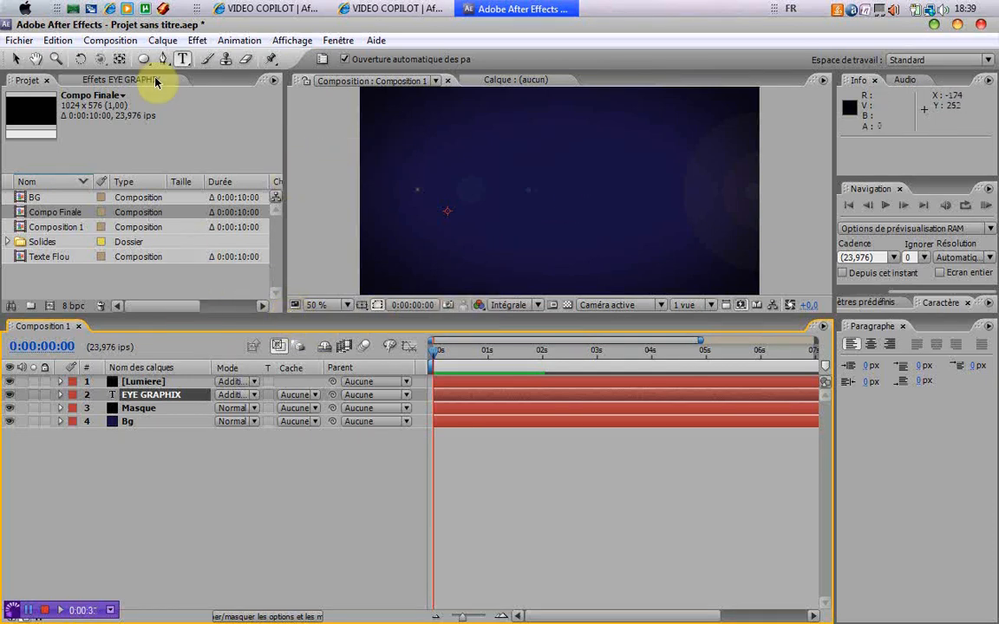
Step: Preview the EYE GRAPHIX light animation of Composition 1 in an enlarged view
left_click(15, 58)
left_click(323, 167)
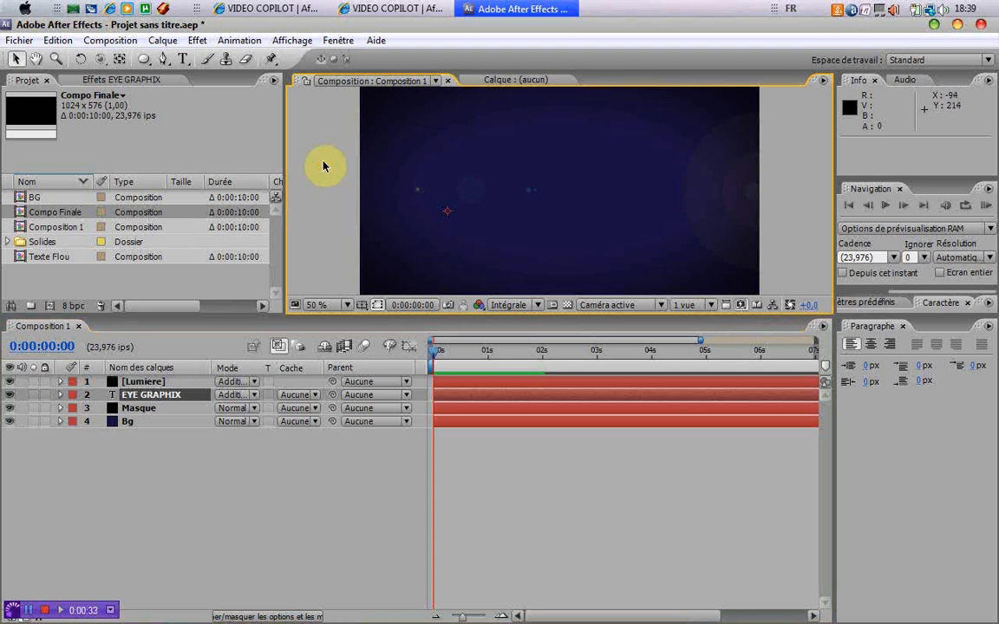
key("grave")
key("comma")
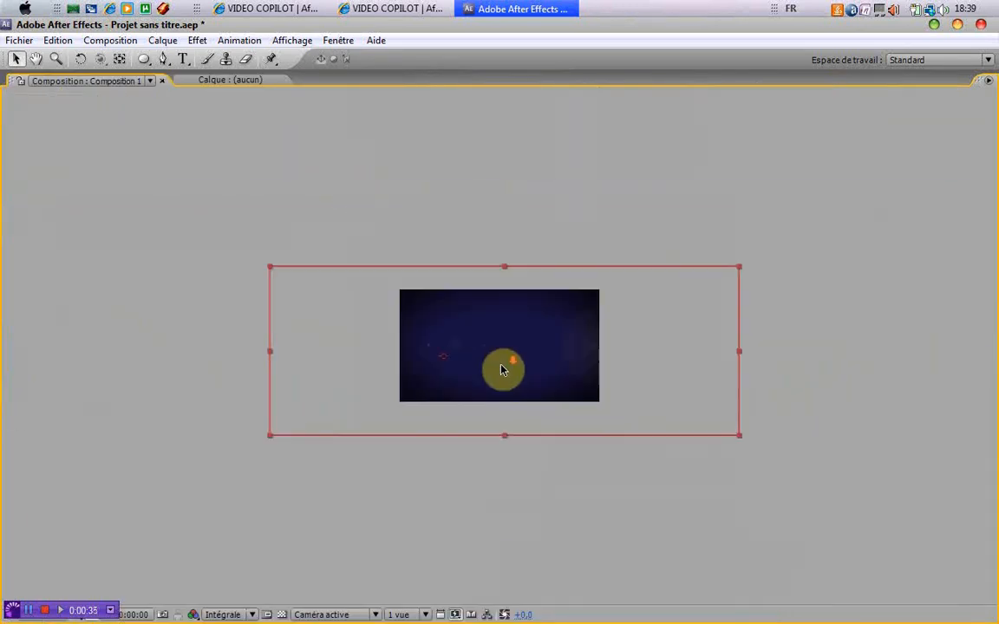
key("slash")
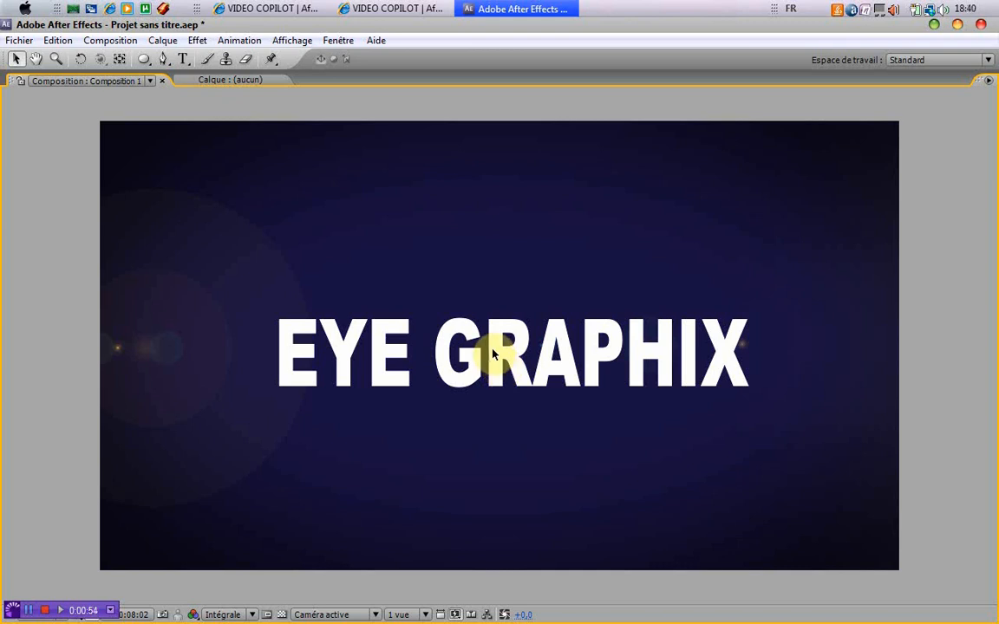
left_click(492, 354)
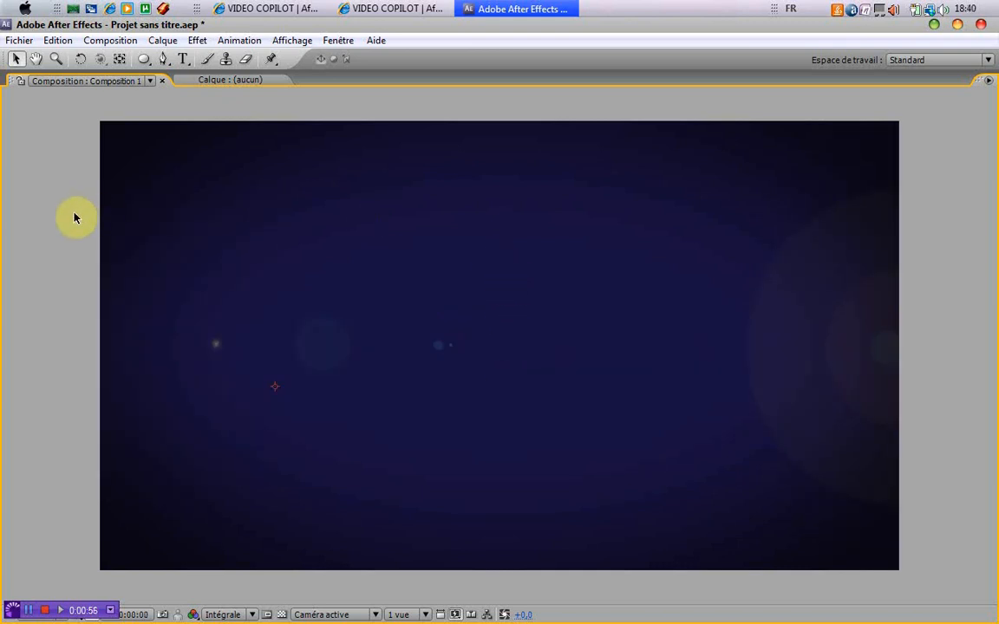
left_click(348, 101)
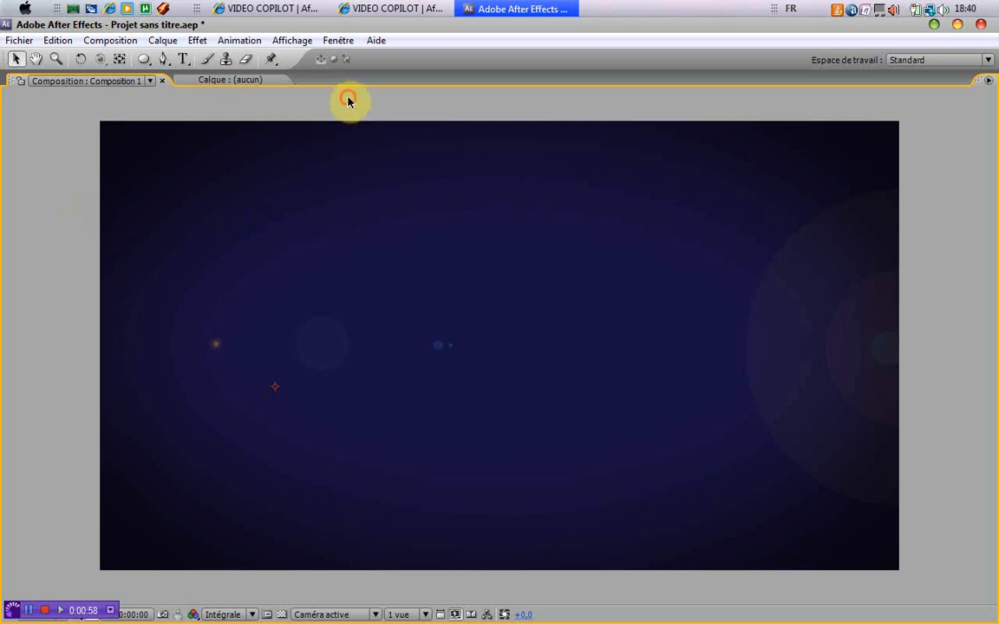
key("grave")
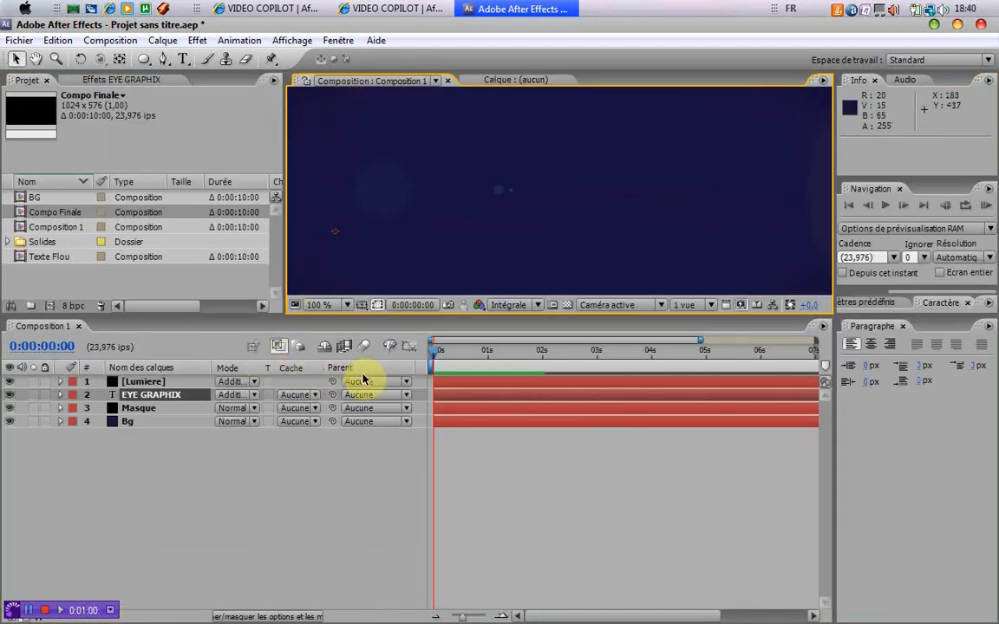
left_click(179, 470)
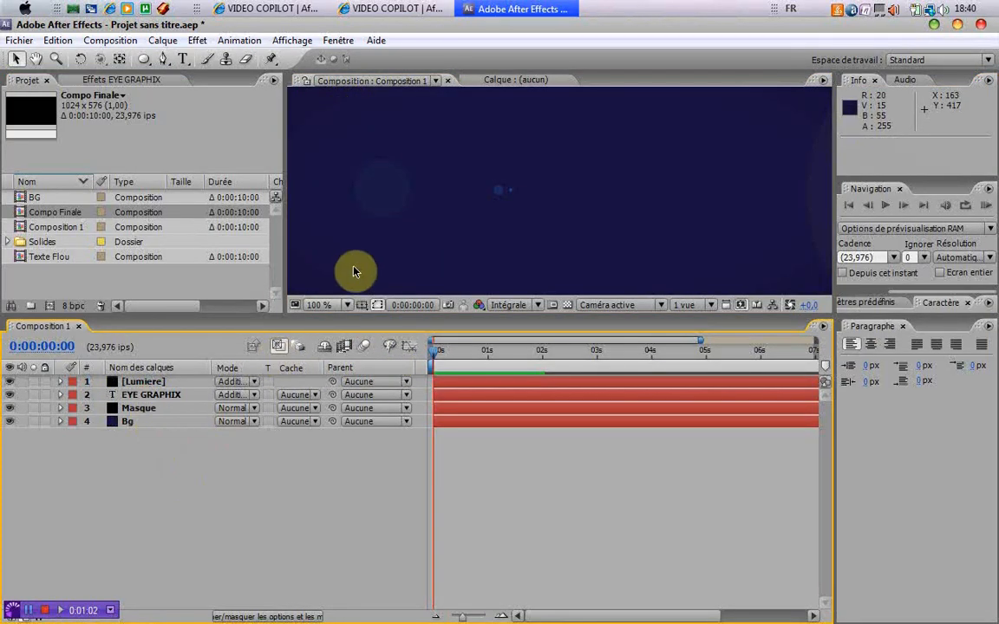
left_click_drag(432, 356, 335, 353)
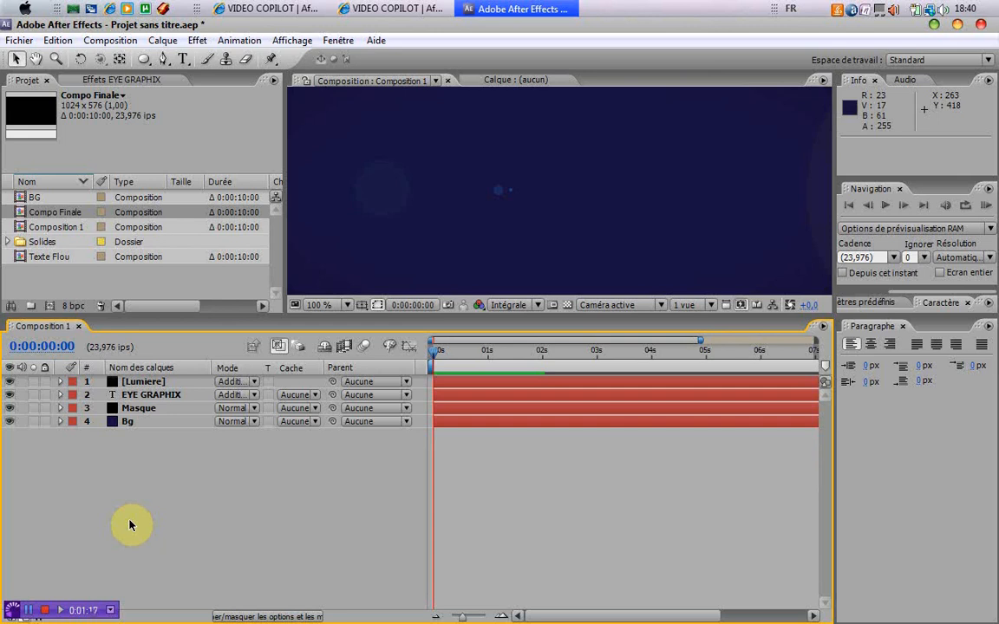
scroll(466, 156, "up", 1)
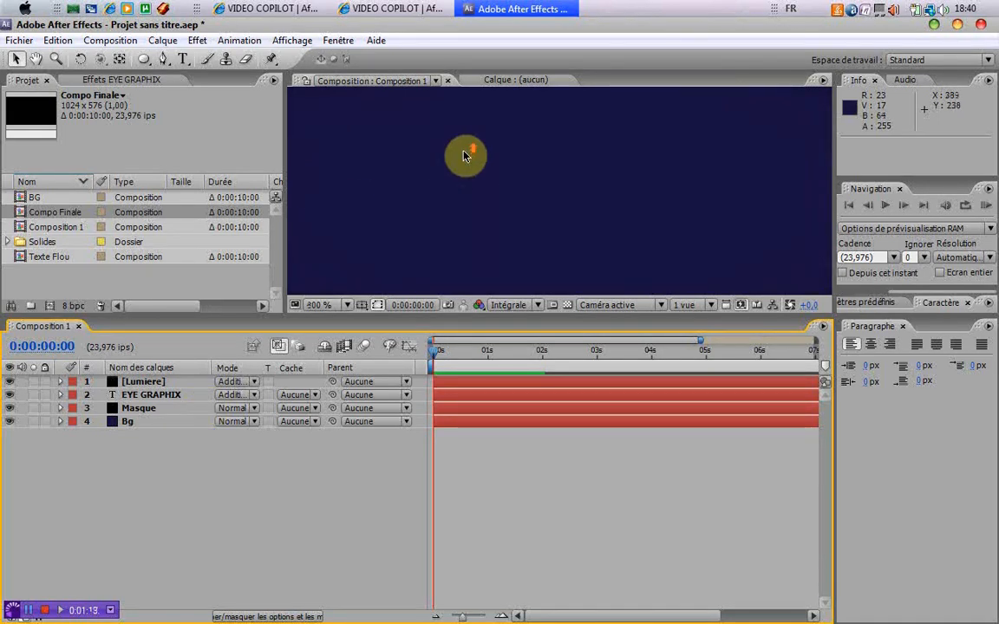
scroll(466, 156, "down", 3)
scroll(513, 160, "up", 2)
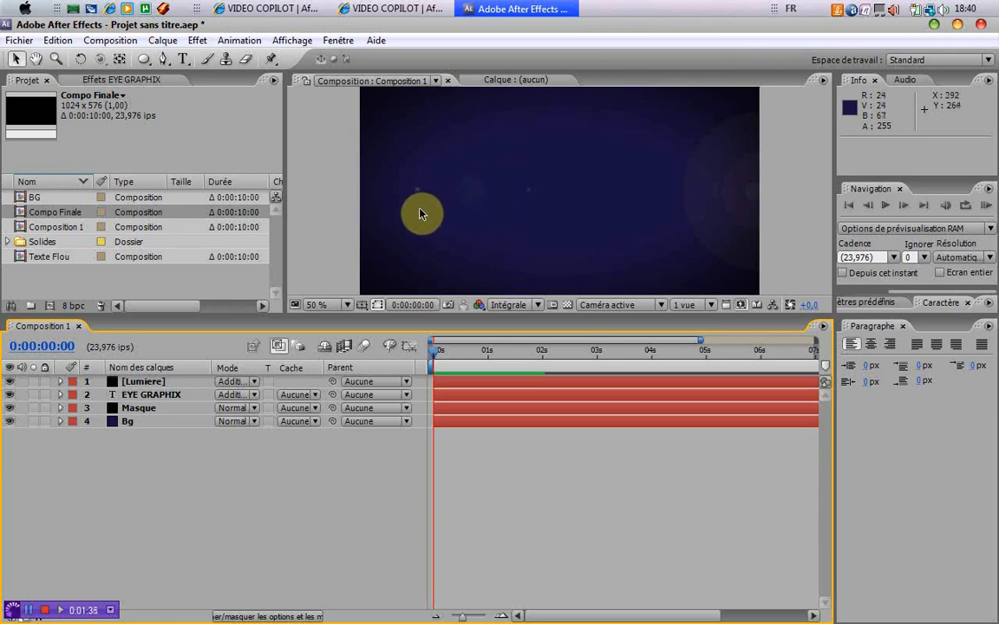
left_click(66, 284)
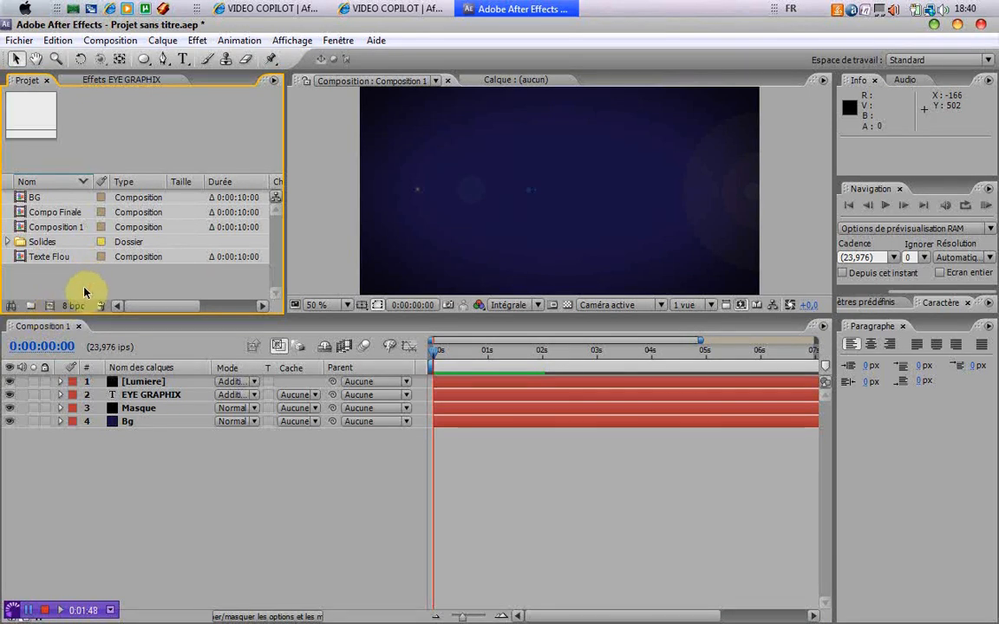
key("grave")
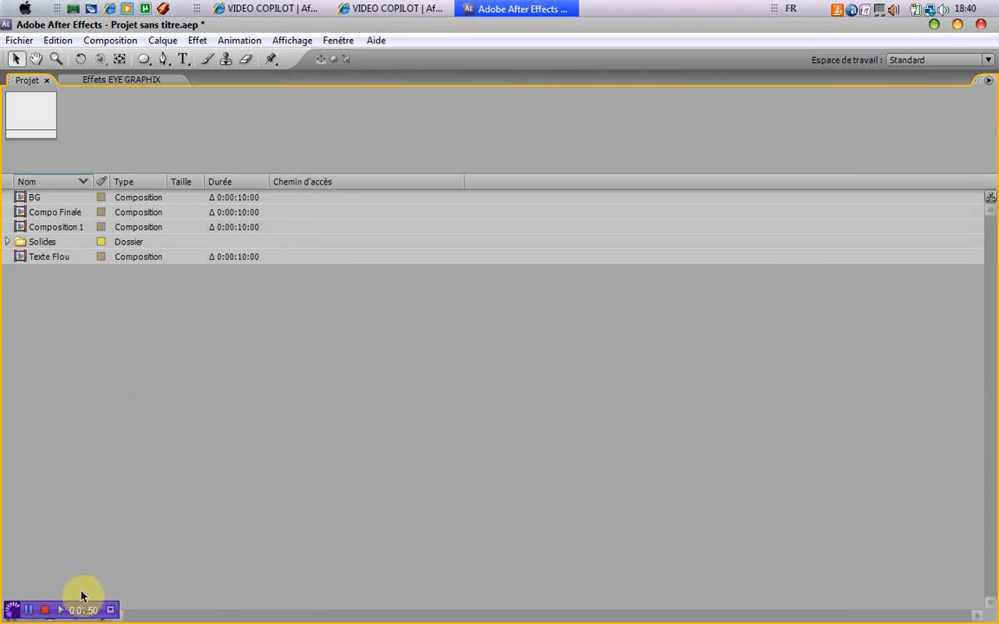
left_click_drag(14, 611, 862, 619)
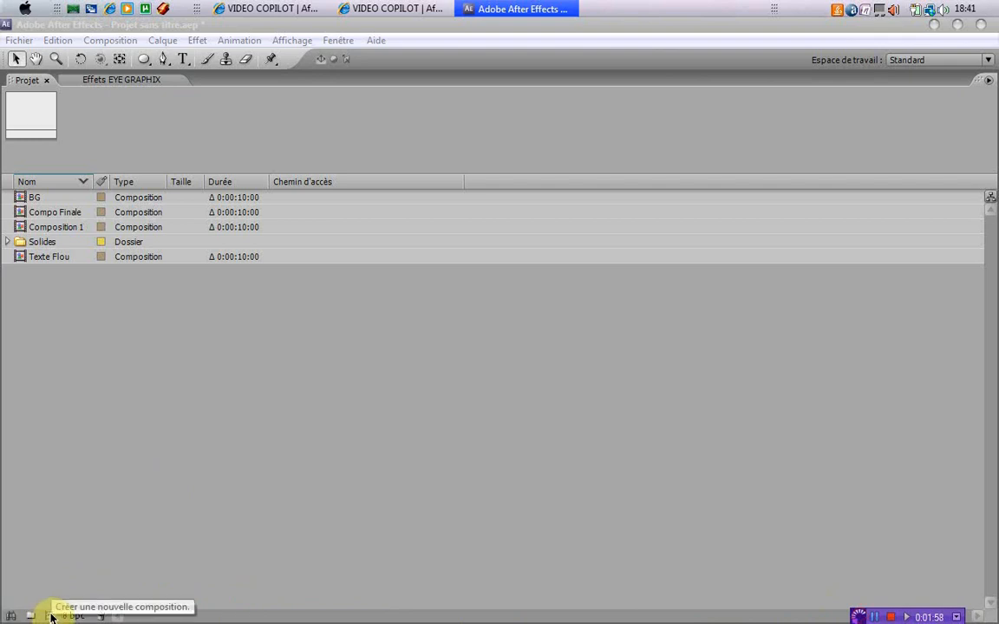
left_click(190, 495)
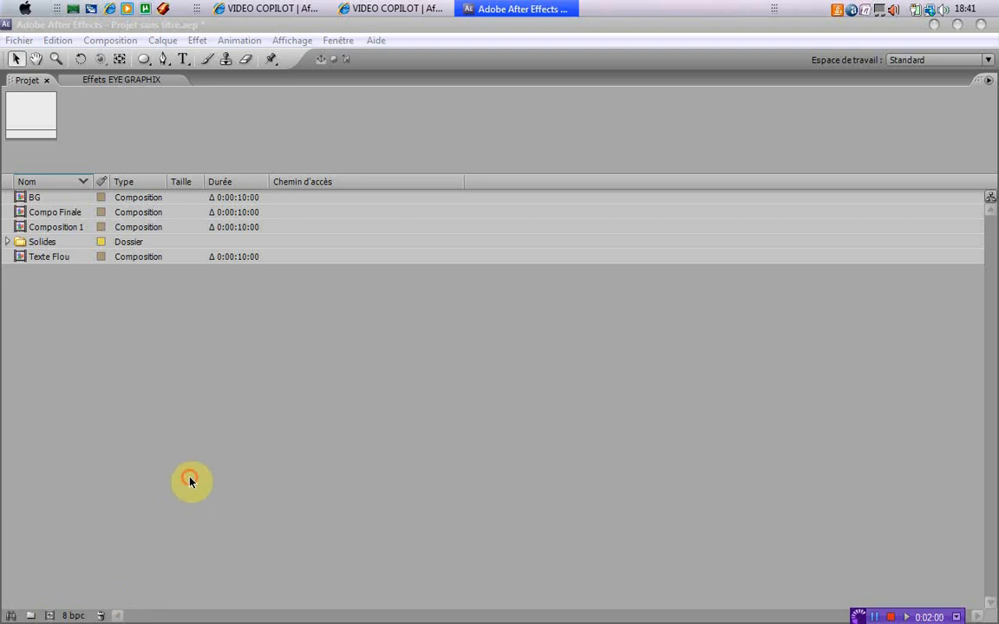
Step: Create a new 1024 x 576 composition named "Comp. Final" with a duration of 0:00:10:00
left_click(41, 306)
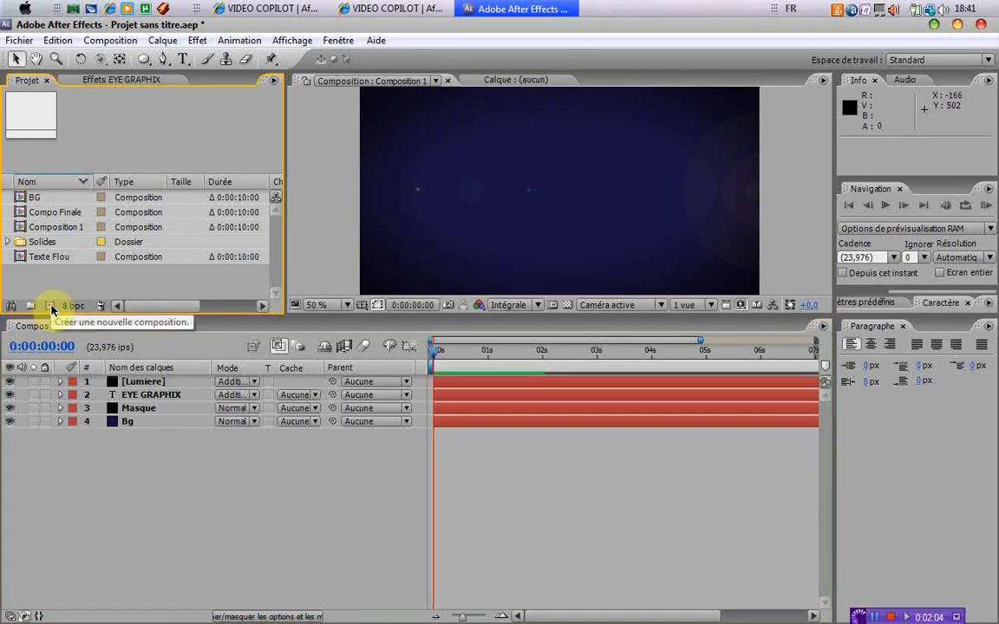
left_click(52, 308)
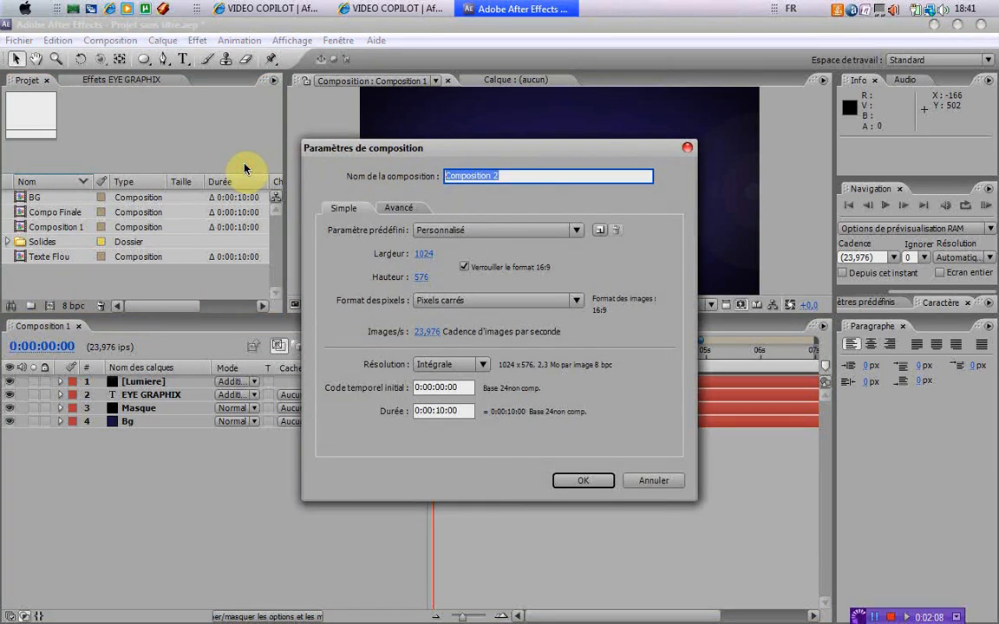
type("Comp")
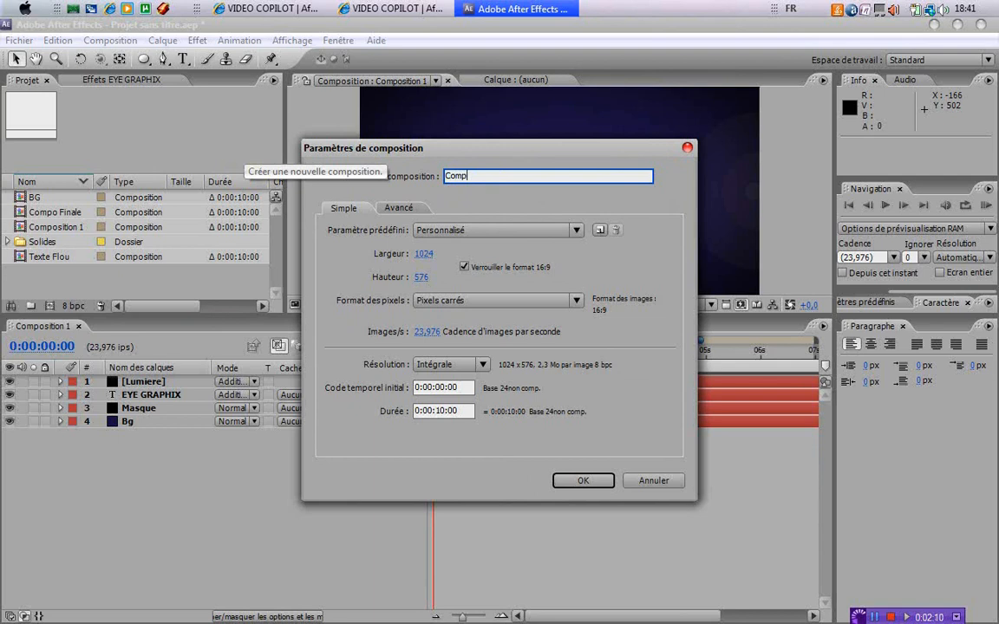
type(". Final")
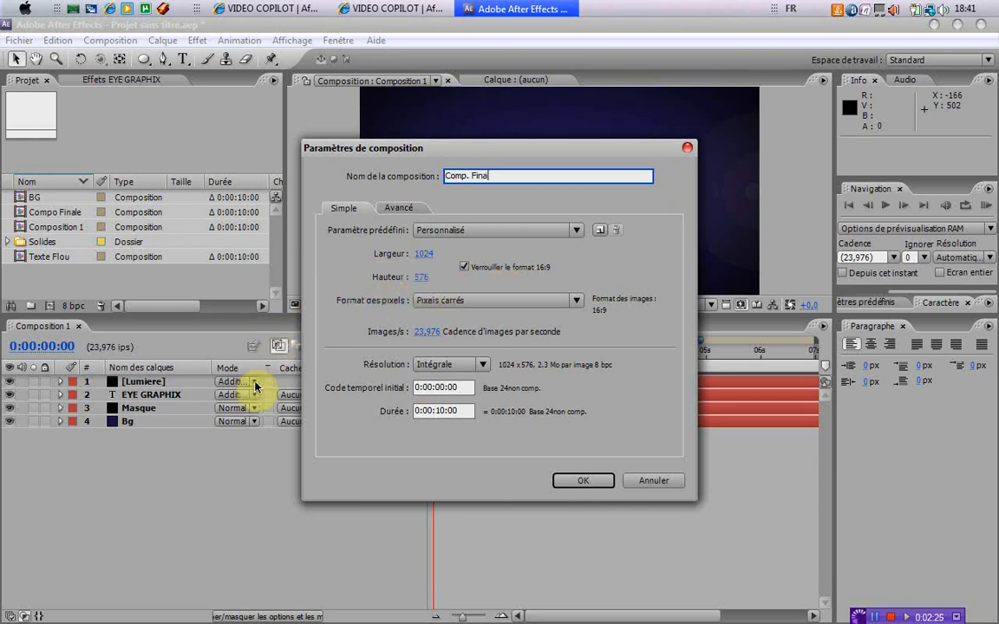
left_click(443, 411)
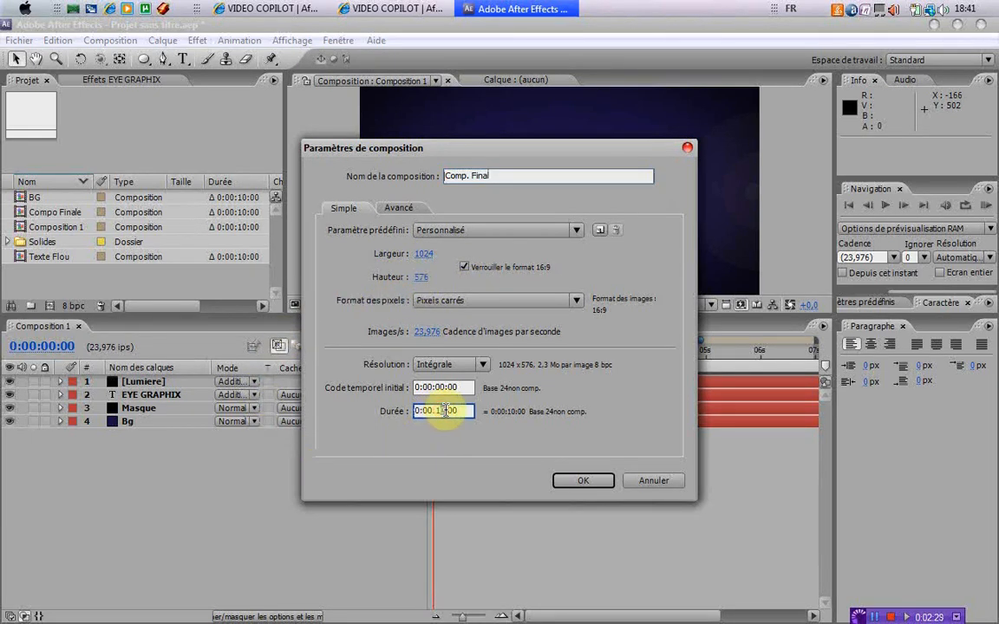
left_click(572, 480)
Step: Add the text "EYE GRAPHIX" to Comp. Final and shift it horizontally to the middle of the frame, at about 216, 300
scroll(580, 183, "down", 2)
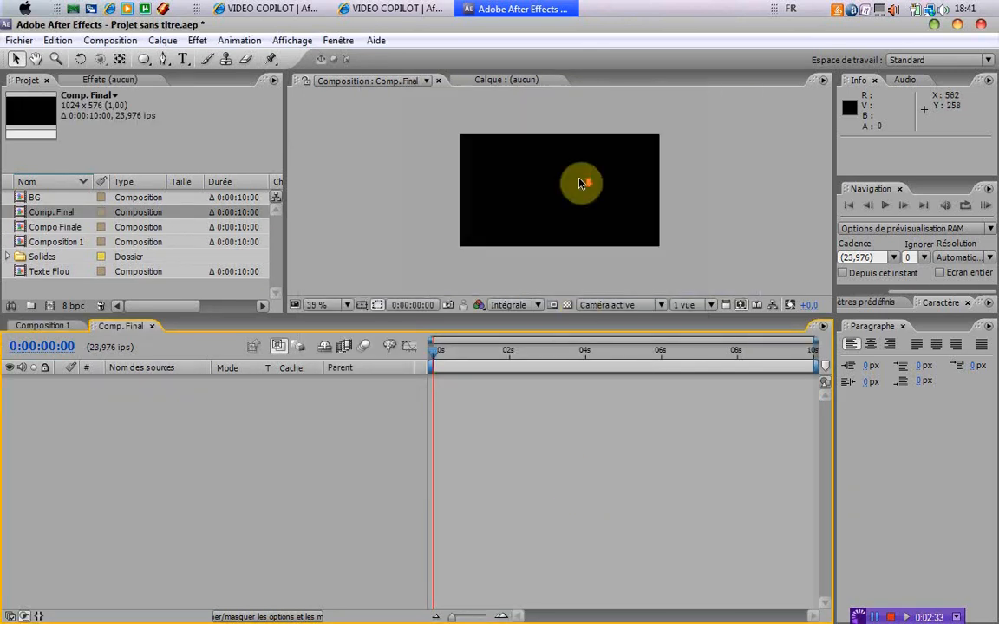
scroll(583, 194, "up", 1)
scroll(583, 195, "down", 1)
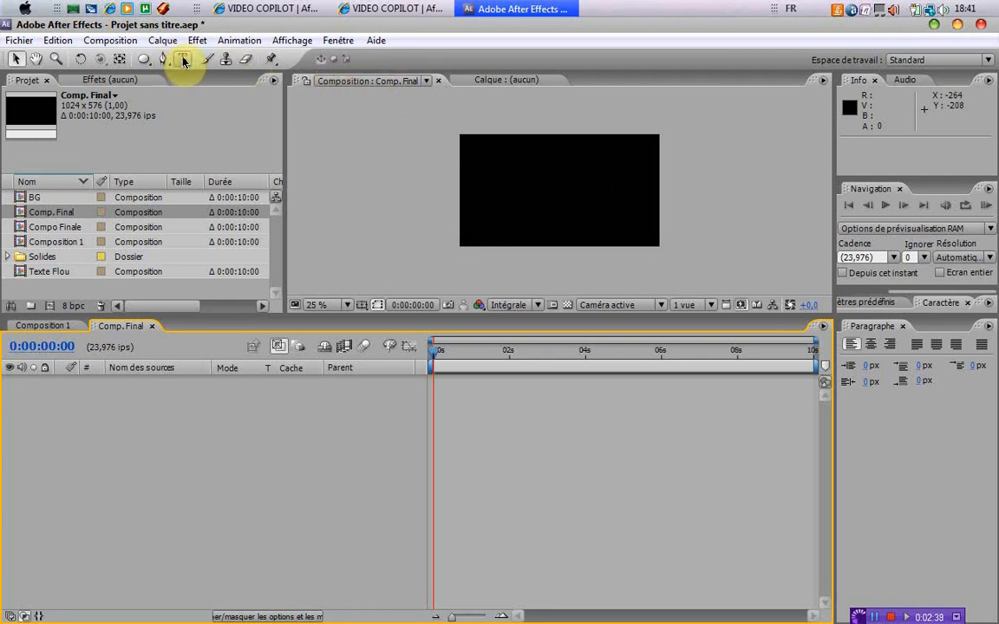
left_click_drag(184, 61, 252, 61)
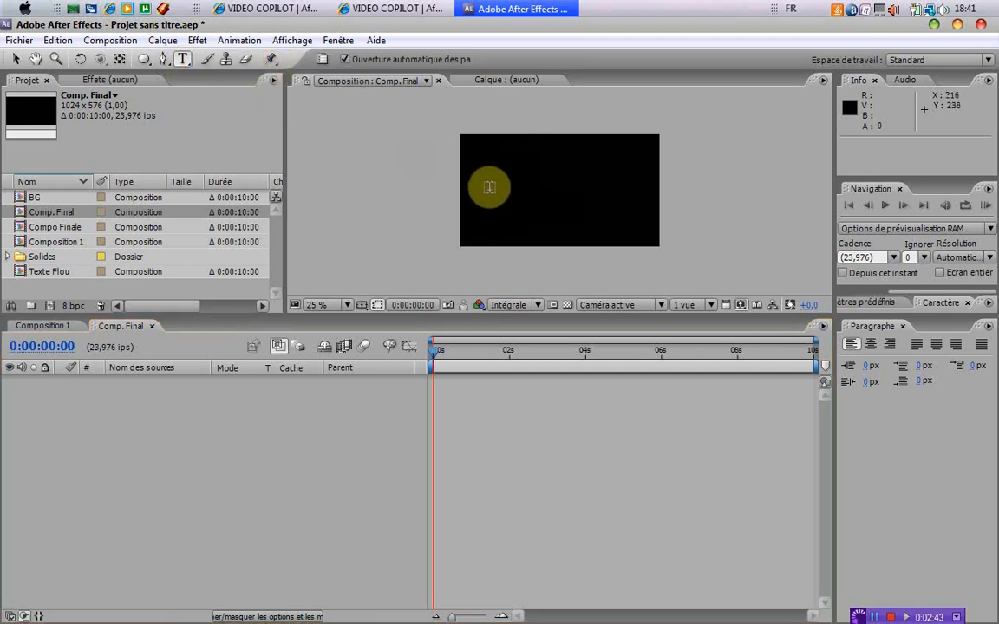
left_click(490, 190)
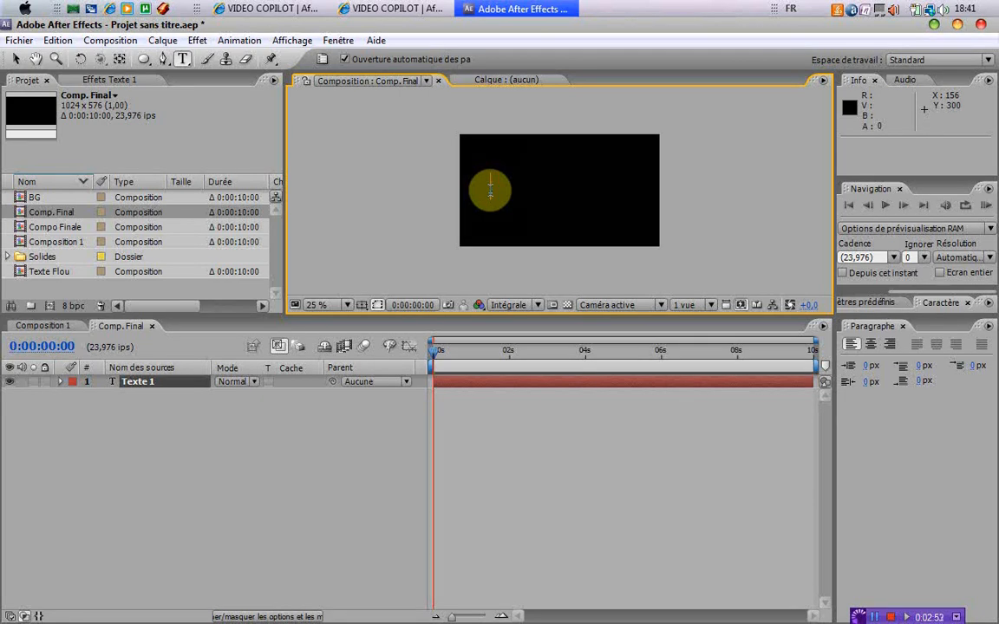
type("EYE")
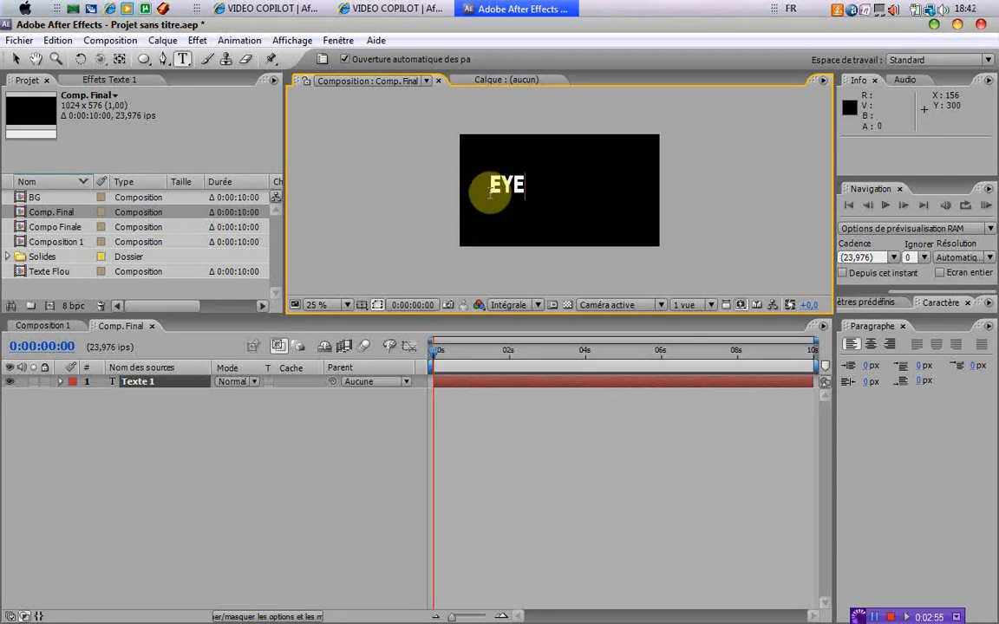
type(" GRAPHIX")
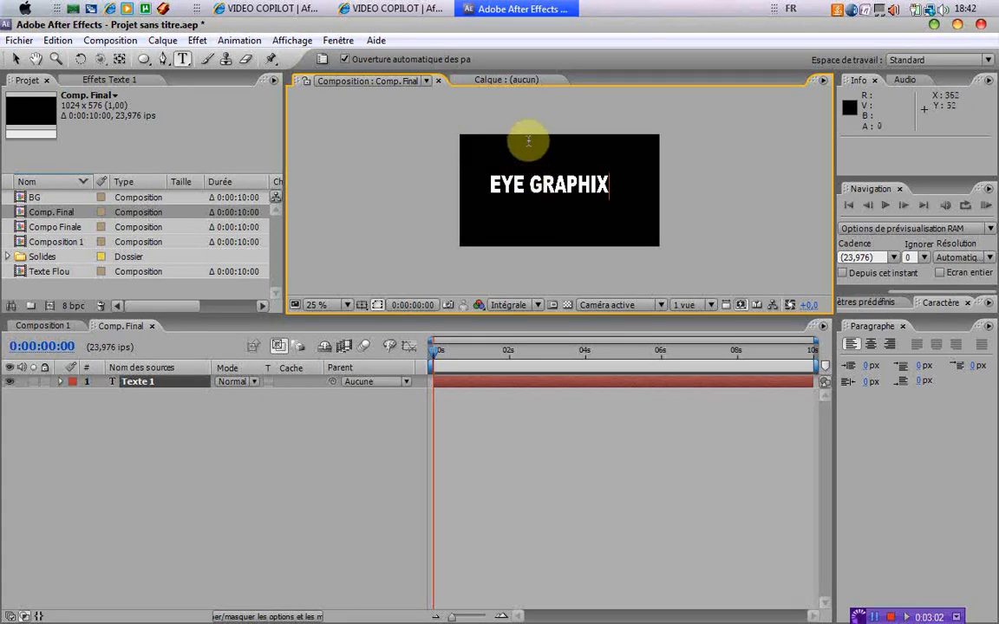
mouse_move(528, 134)
left_mouse_down()
mouse_move(546, 153)
mouse_move(542, 118)
mouse_move(499, 136)
mouse_move(580, 138)
mouse_move(538, 141)
mouse_move(519, 128)
mouse_move(531, 122)
left_mouse_up()
left_click(252, 447)
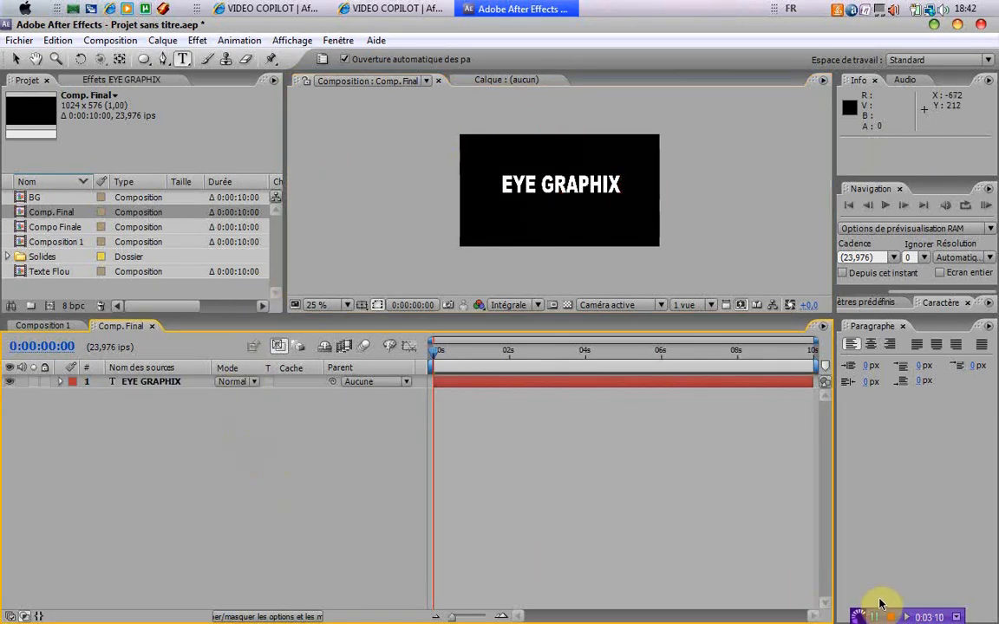
Step: Keyframe the EYE GRAPHIX layer's position at 0:00:00:00 with the text moved beyond the frame's left edge, to about -696, 360
left_click_drag(881, 605, 14, 615)
left_click(142, 510)
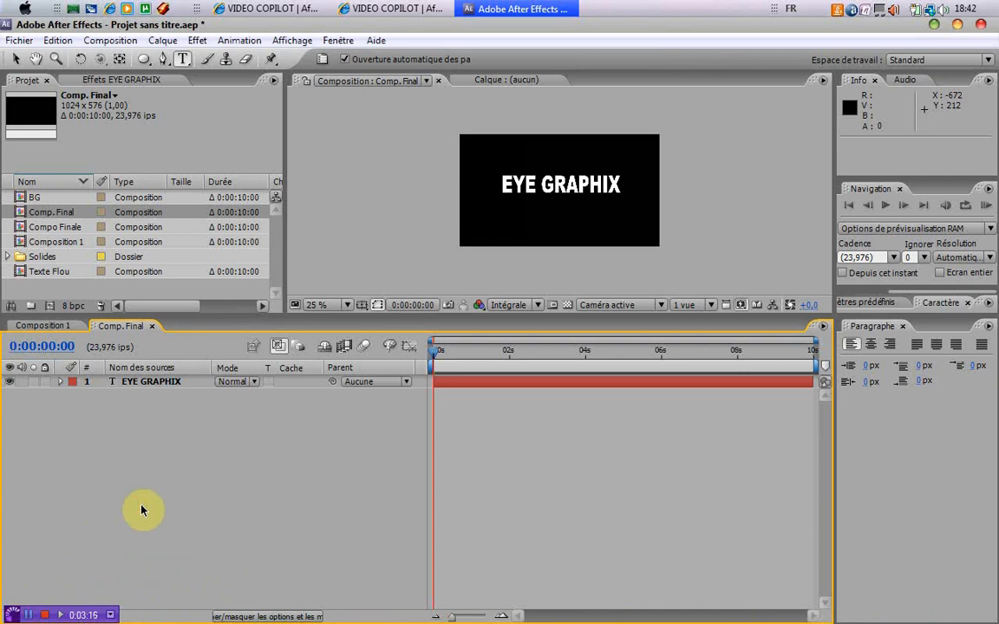
left_click(142, 384)
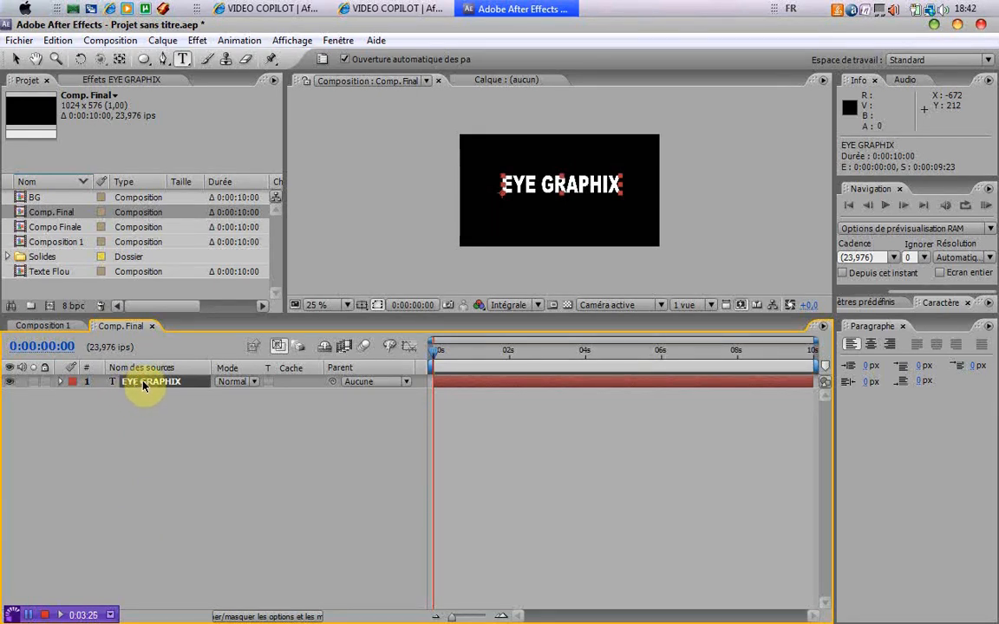
left_click(62, 382)
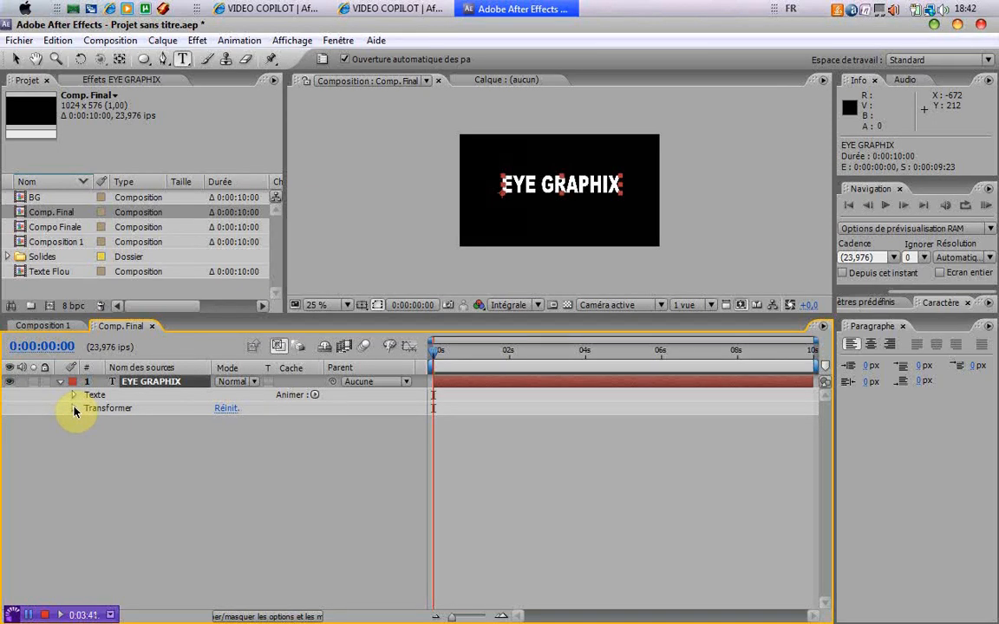
left_click(73, 410)
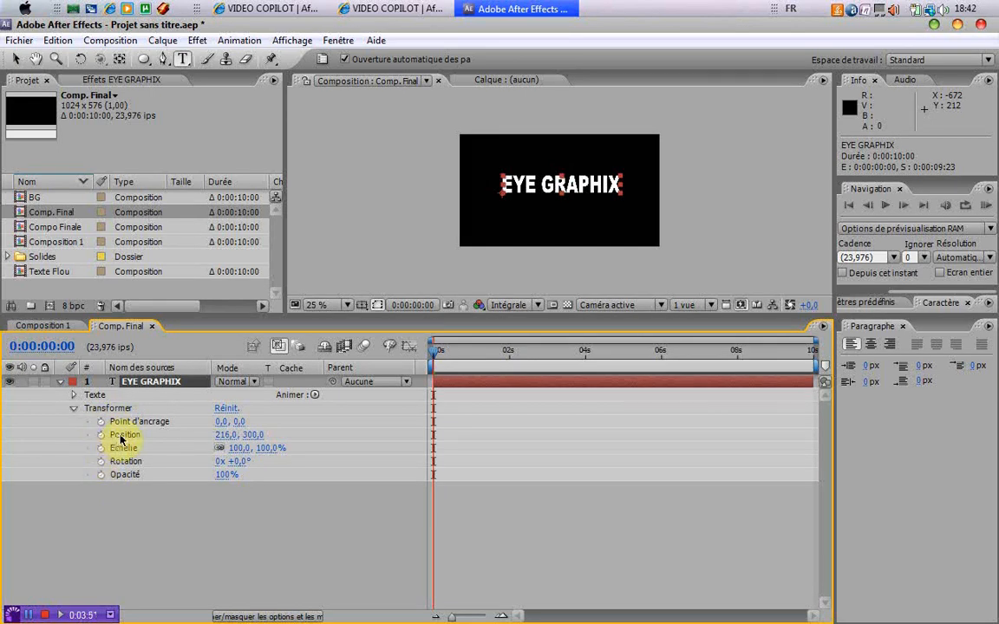
left_click(130, 436)
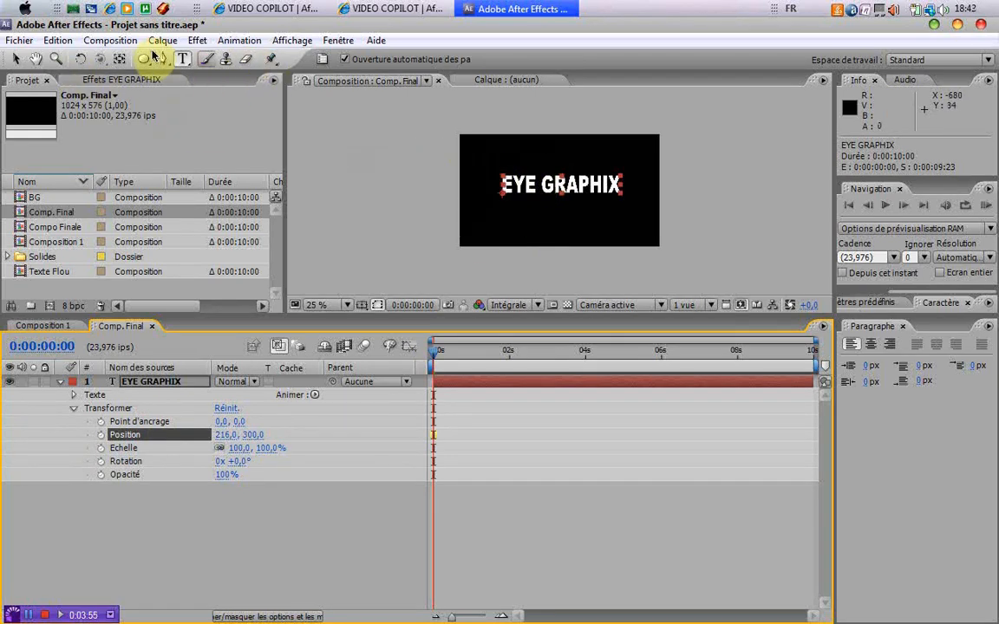
left_click(17, 58)
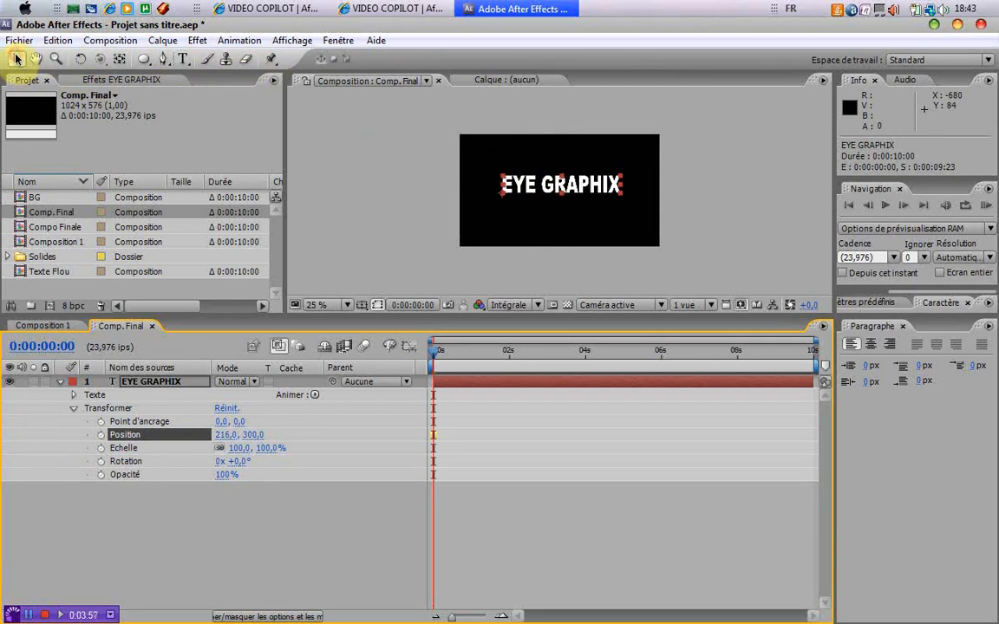
left_click_drag(558, 188, 369, 197)
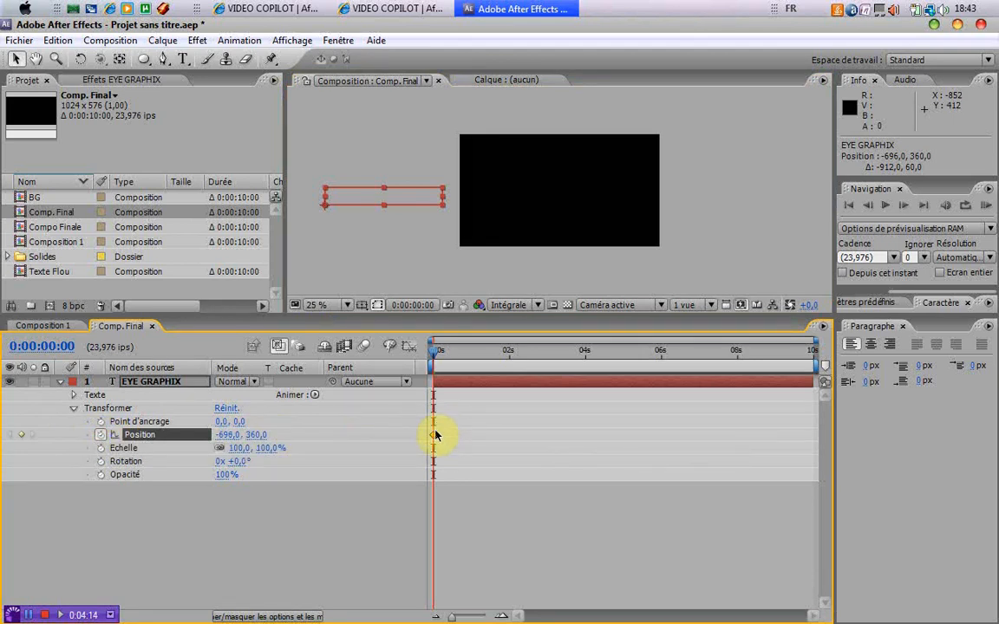
key("grave")
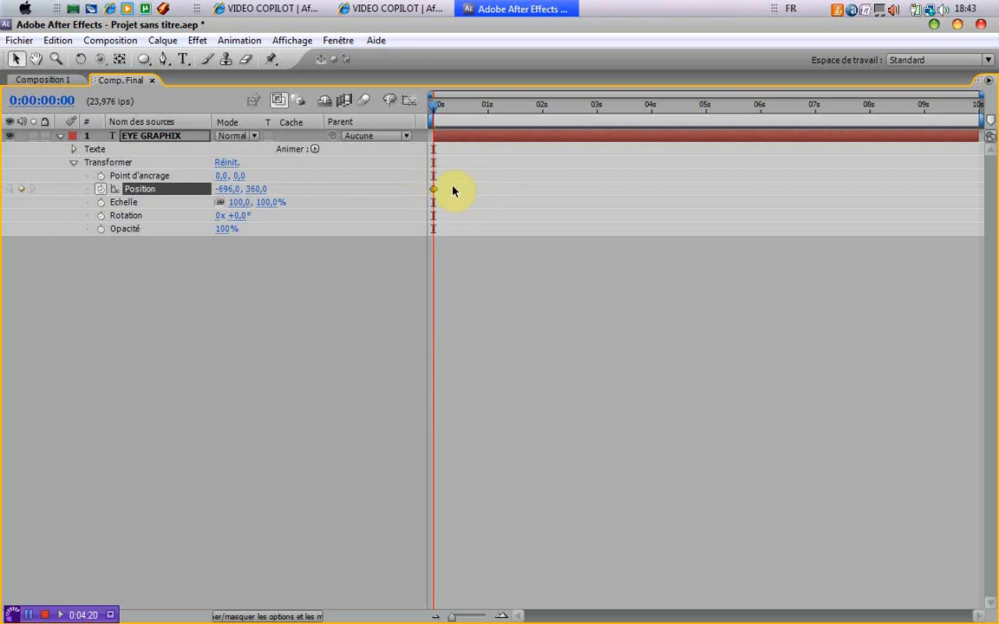
key("grave")
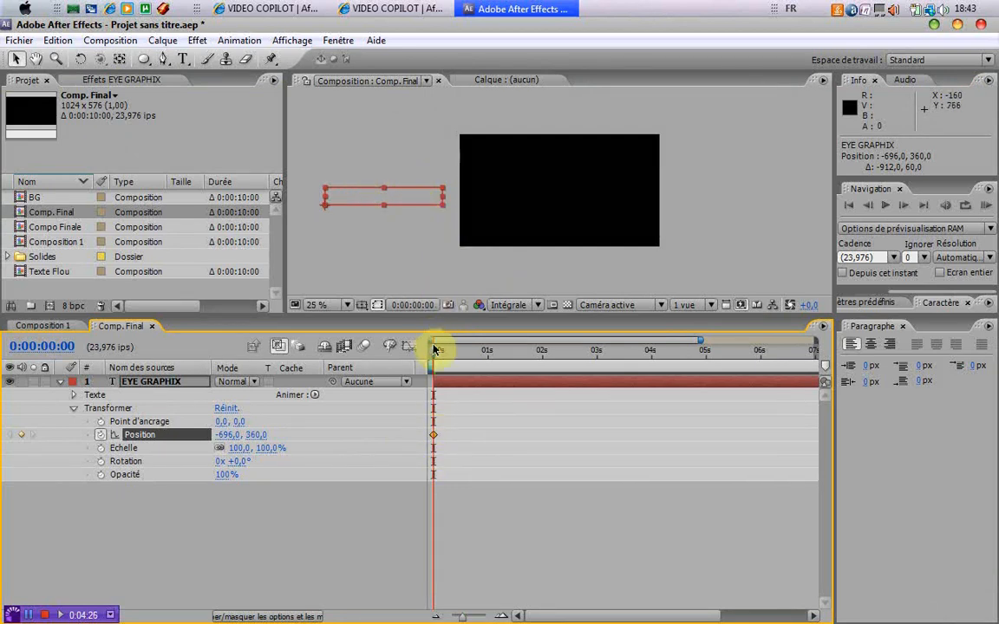
Step: Keyframe the EYE GRAPHIX position at 0:00:02:00 with the text inside the frame at about 368, 356, and preview the movement
left_click_drag(437, 352, 544, 360)
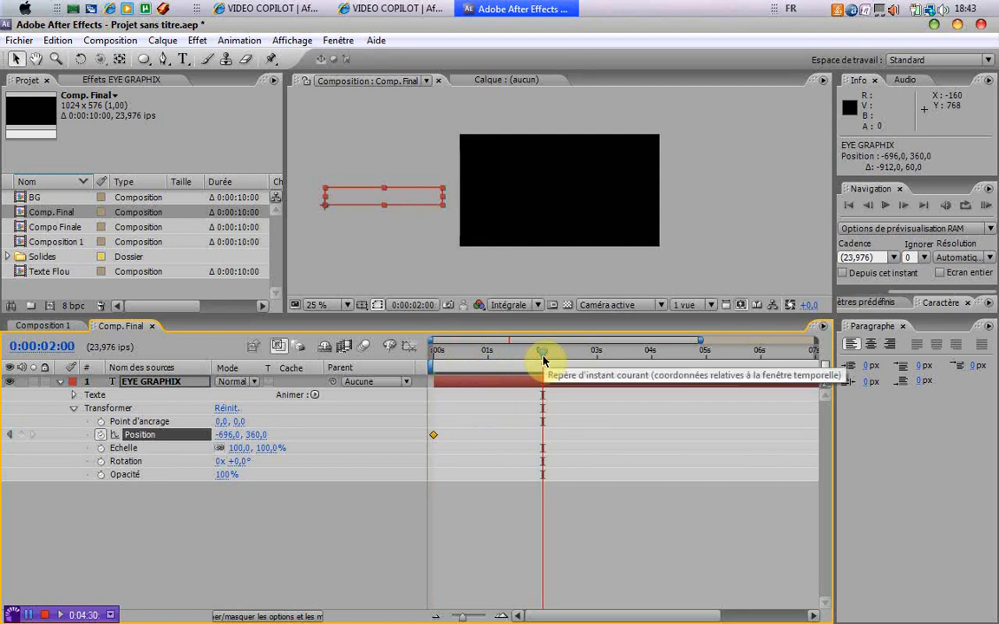
left_click_drag(403, 200, 555, 249)
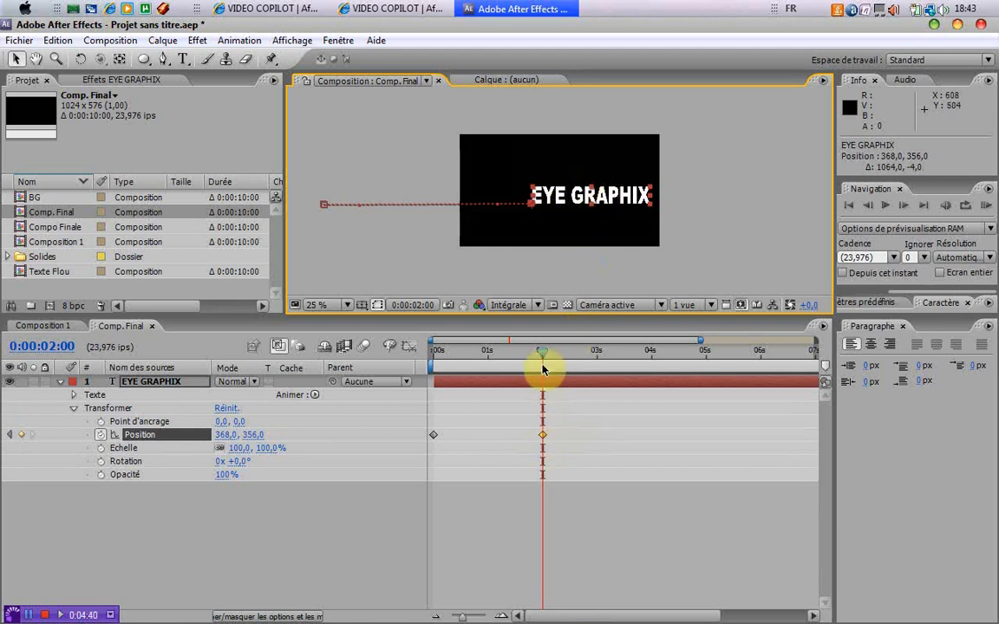
mouse_move(544, 356)
left_mouse_down()
mouse_move(425, 364)
mouse_move(543, 361)
left_mouse_up()
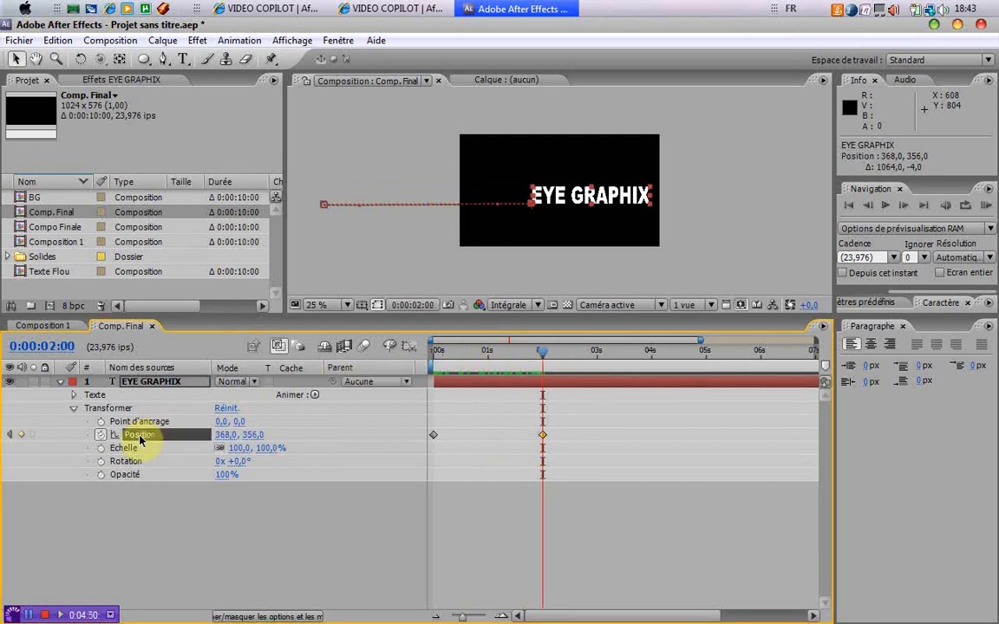
left_click_drag(545, 357, 366, 331)
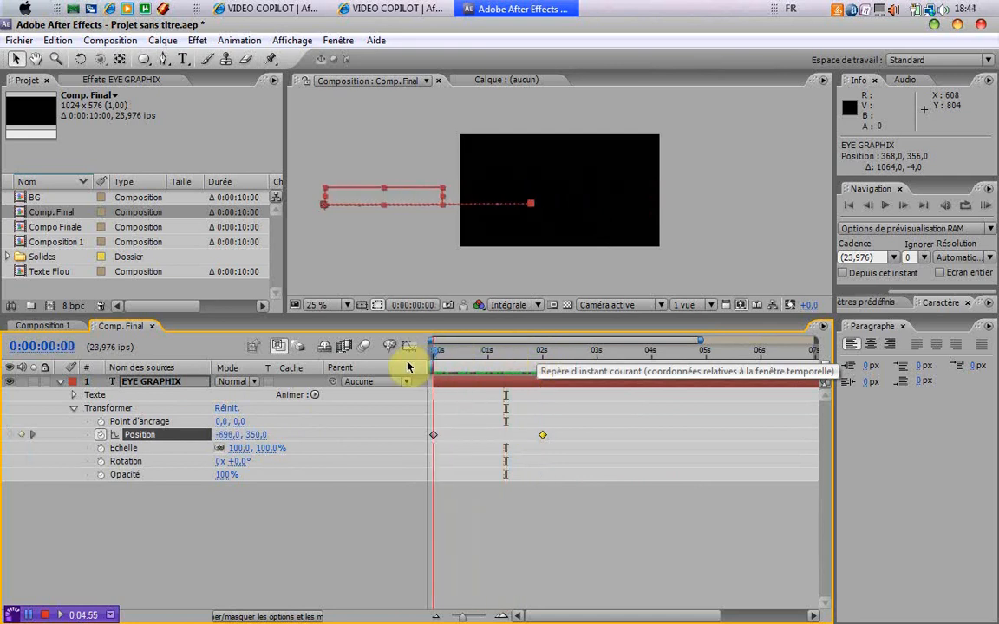
Step: Animate the EYE GRAPHIX layer's opacity from 100% at 0:00:00:00 to 0% at 0:00:02:00
left_click(100, 476)
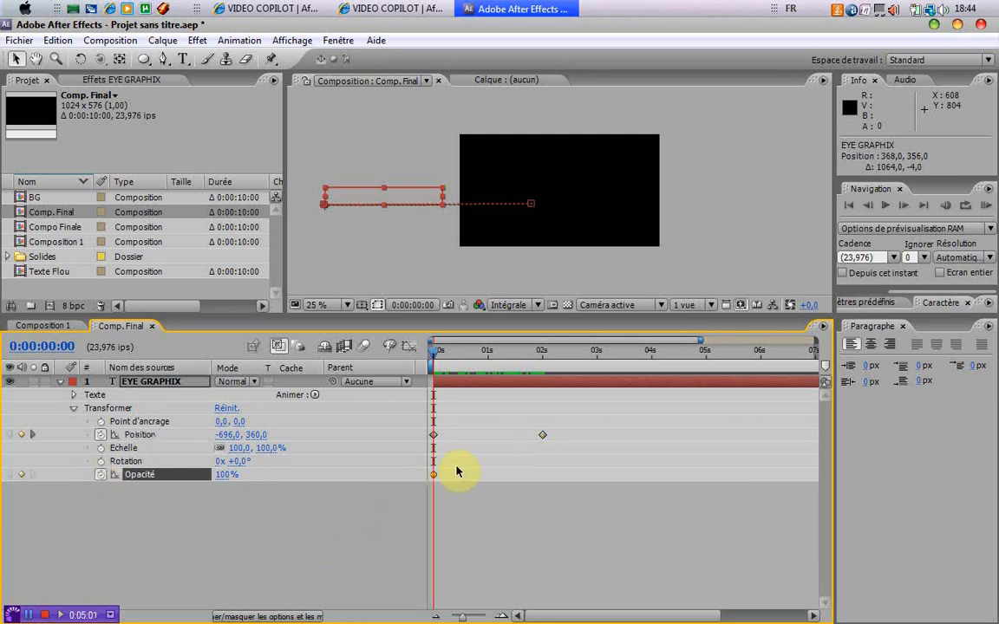
left_click_drag(435, 360, 543, 398)
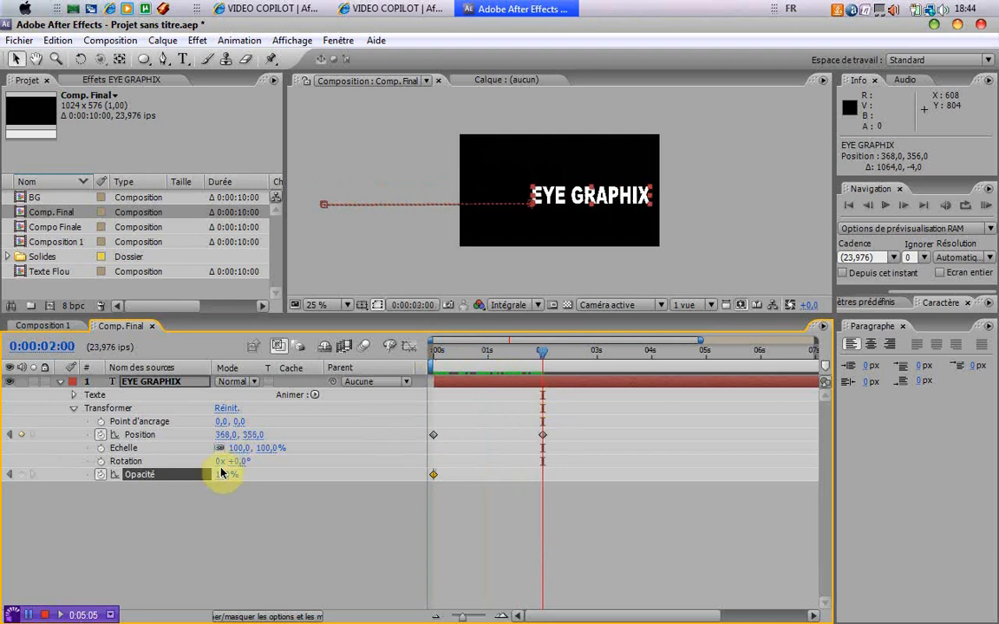
type("0")
key("Return")
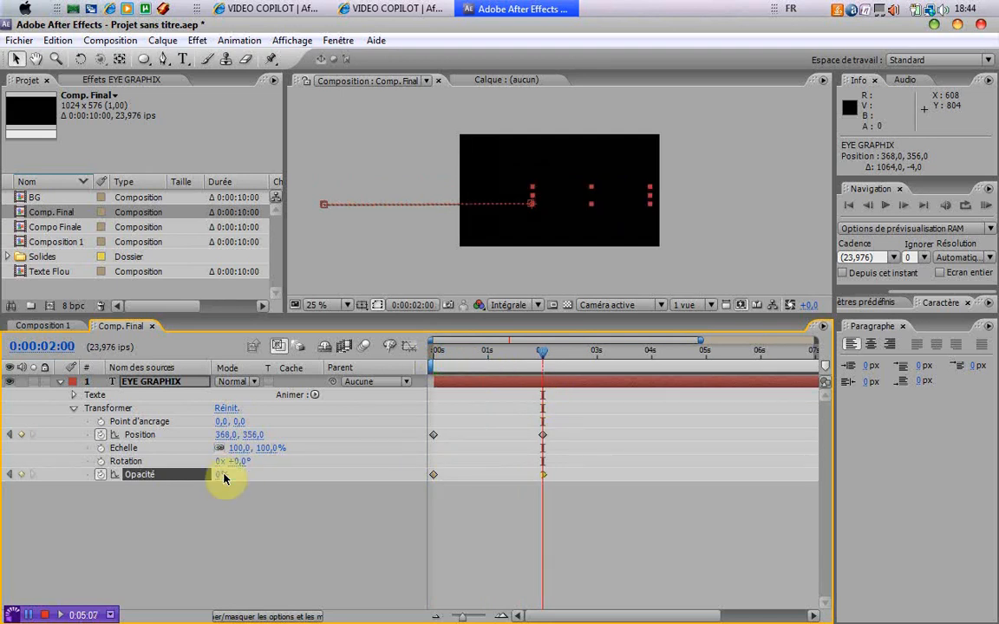
Step: Add an intermediate opacity keyframe of 90% to the EYE GRAPHIX layer at 0:00:01:00 and return to 0:00:02:00
left_click_drag(544, 356, 488, 370)
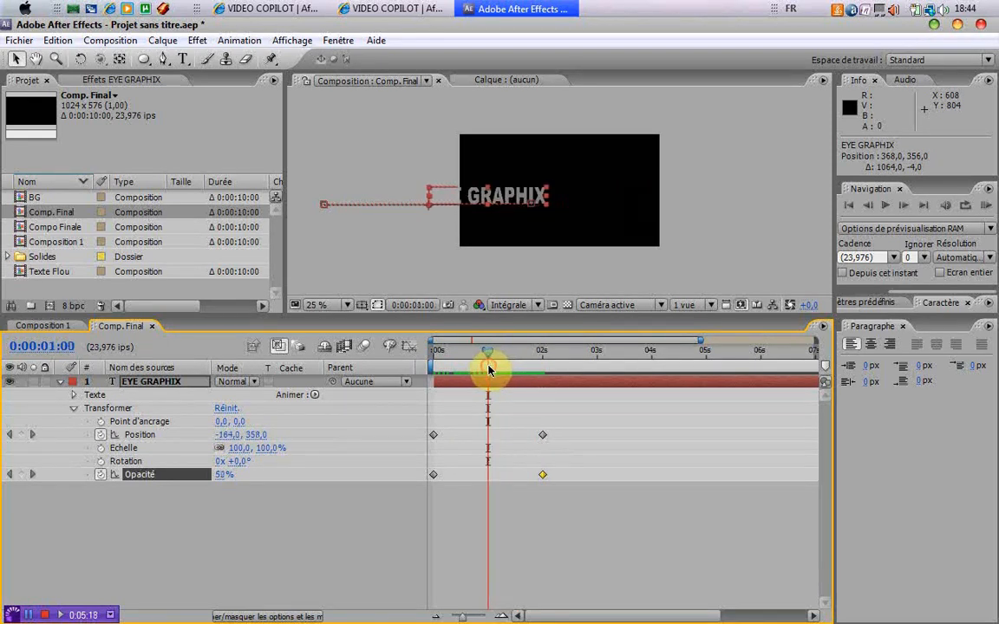
left_click(221, 477)
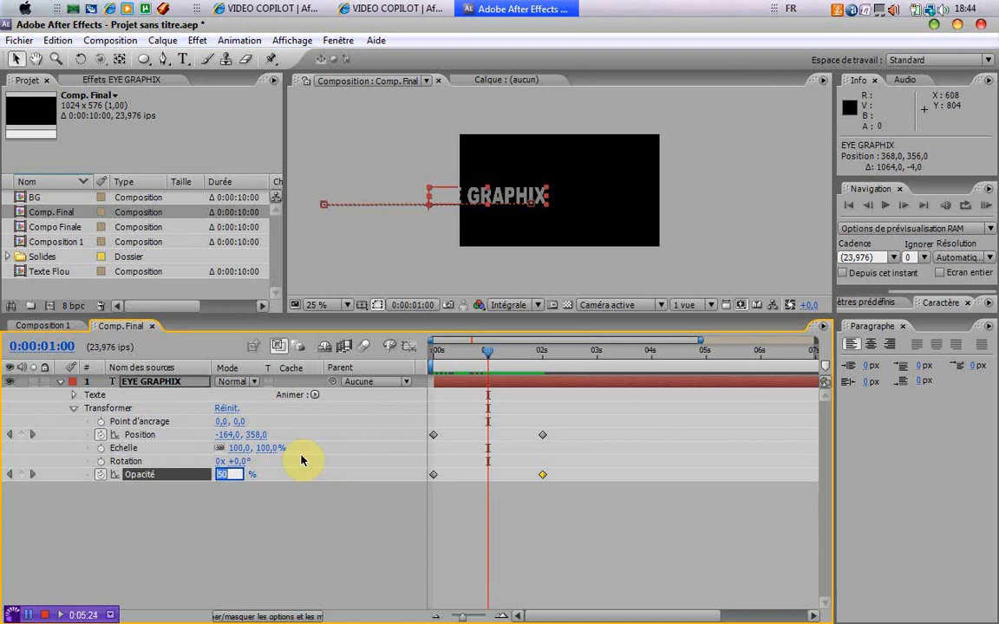
type("90")
key("Return")
left_click_drag(484, 353, 541, 364)
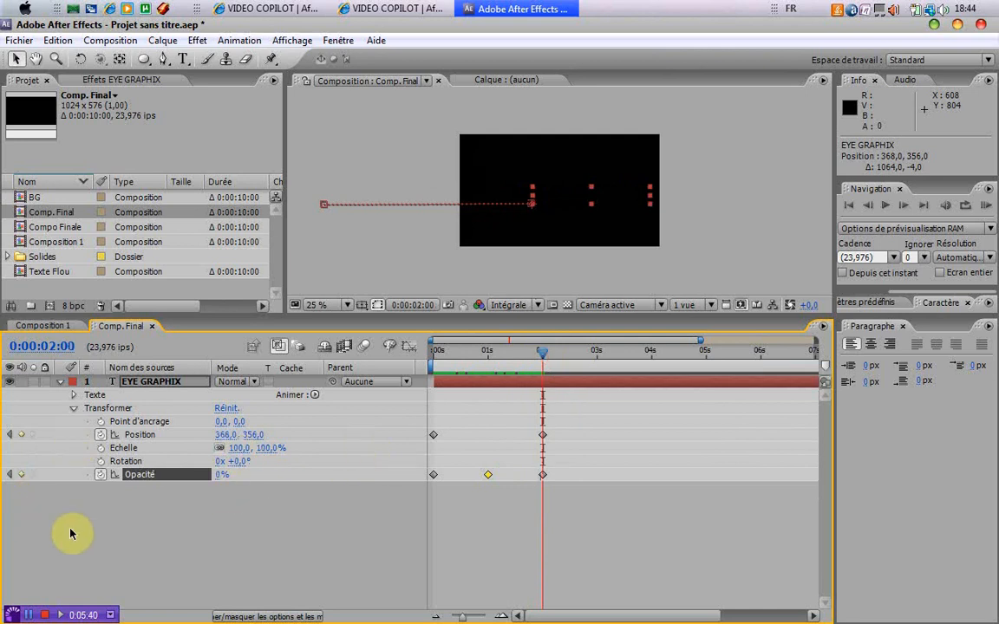
Step: Remove all position and opacity keyframes from the EYE GRAPHIX layer, leaving its transform properties expanded
left_click(101, 435)
left_click(101, 474)
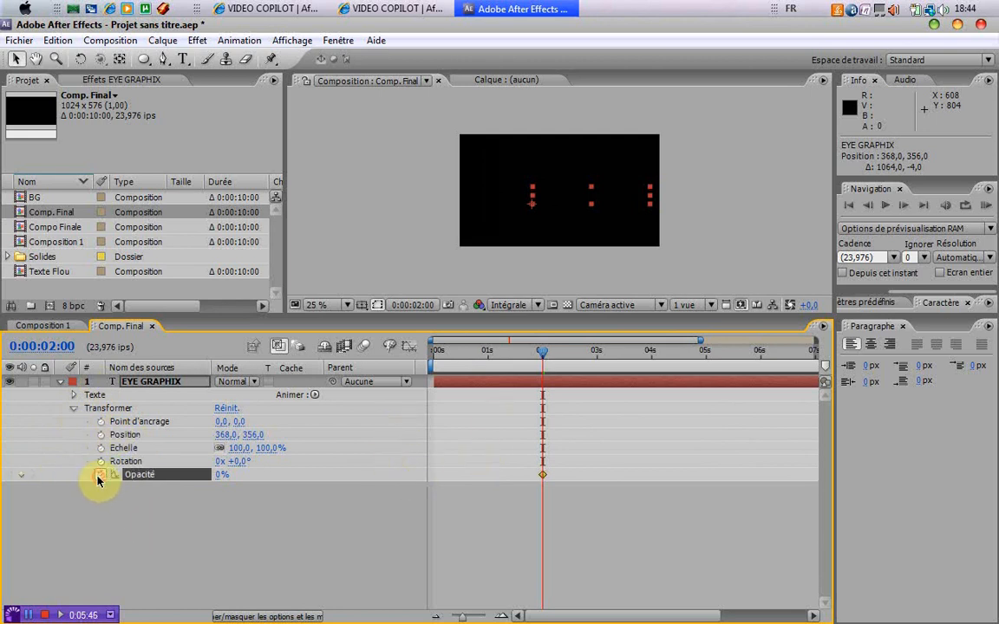
left_click(74, 409)
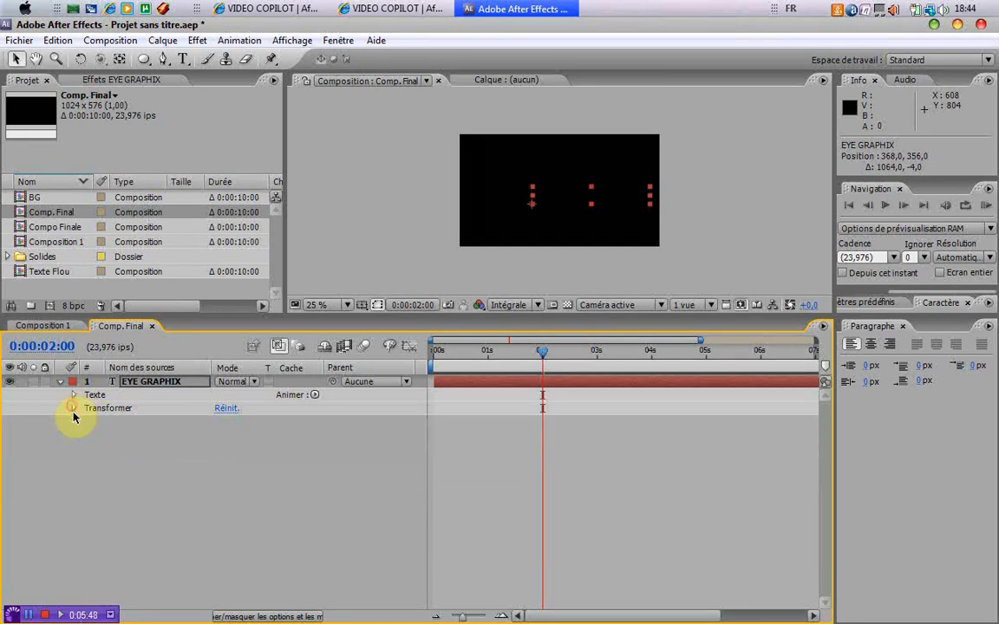
left_click(60, 382)
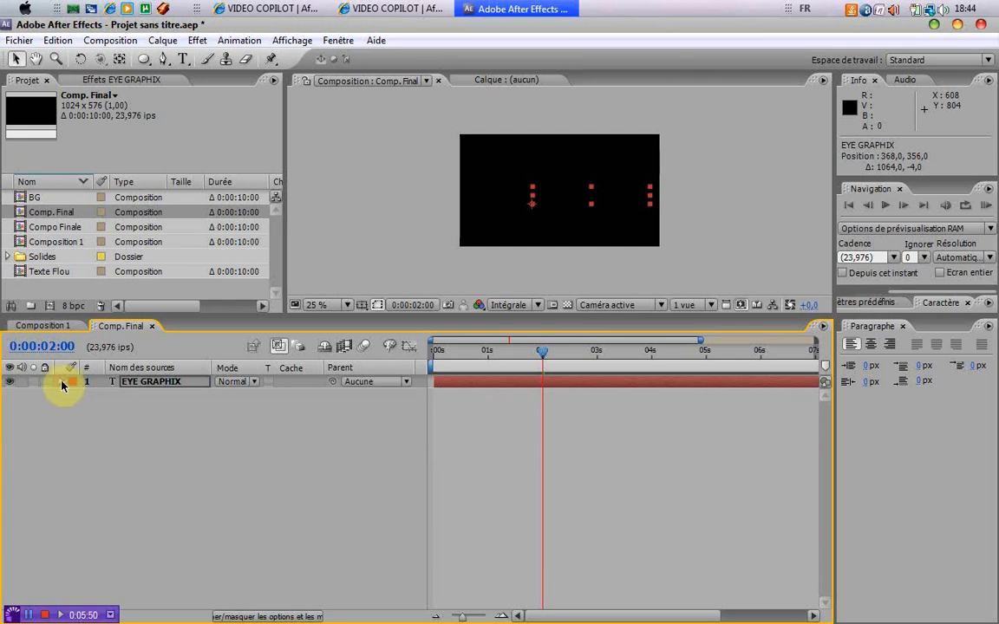
left_click(60, 383)
left_click(74, 409)
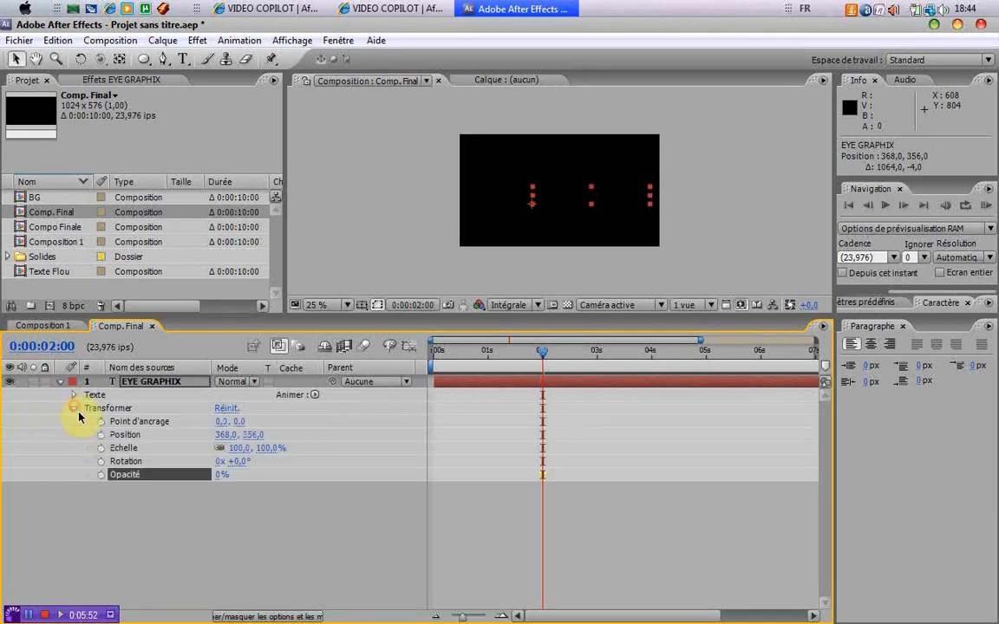
Step: Set the EYE GRAPHIX layer's opacity to 100% and move the text back toward the frame's centre, at about 244, 352
type("100")
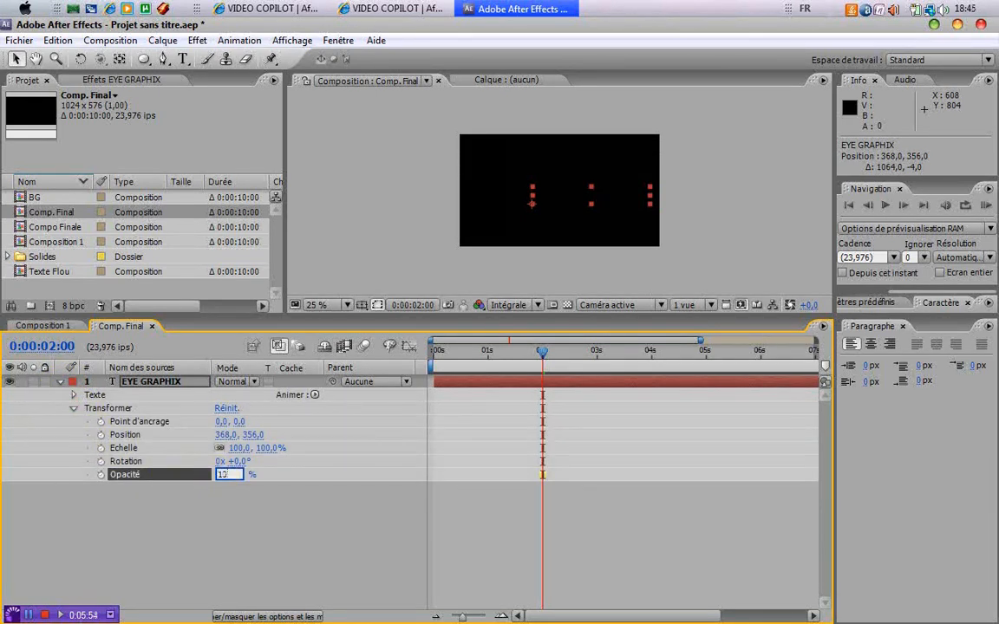
key("Return")
left_click_drag(575, 204, 550, 199)
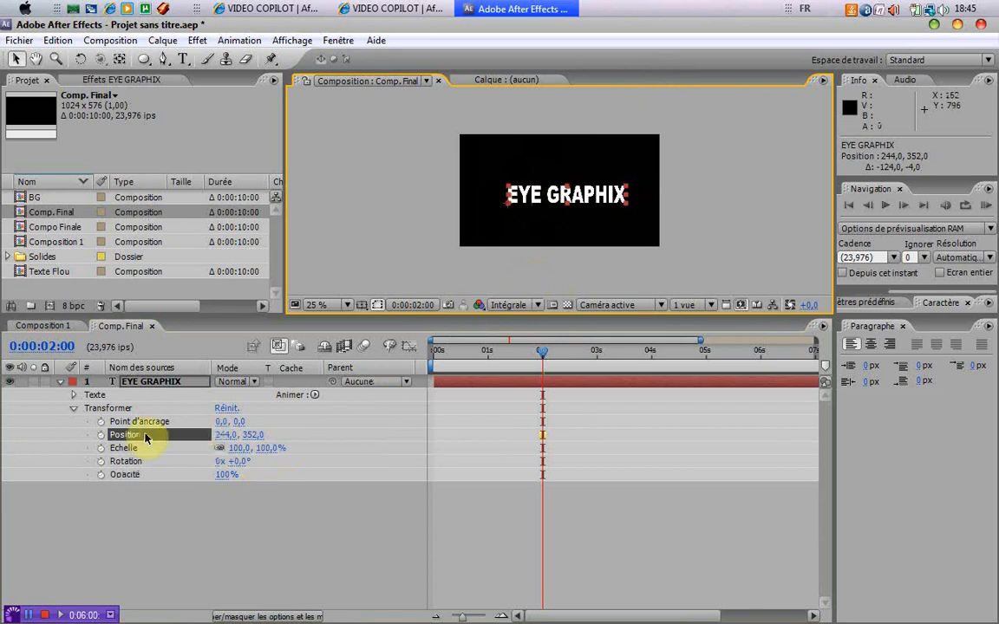
Step: Change the EYE GRAPHIX layer's anchor point to about 141, -1 and try scaling the text around it
left_click_drag(237, 421, 299, 417)
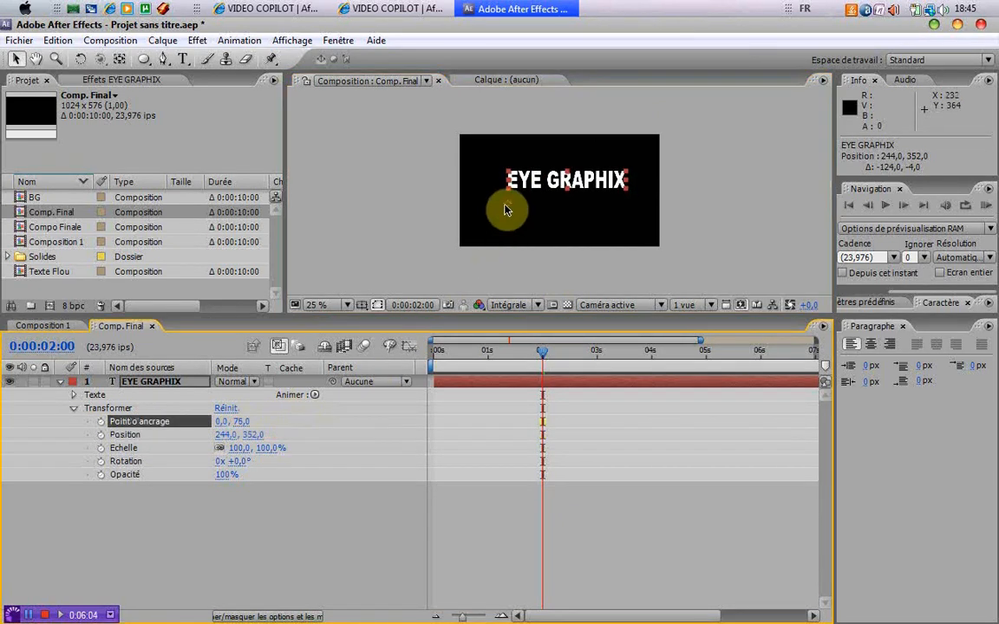
scroll(506, 209, "up", 4)
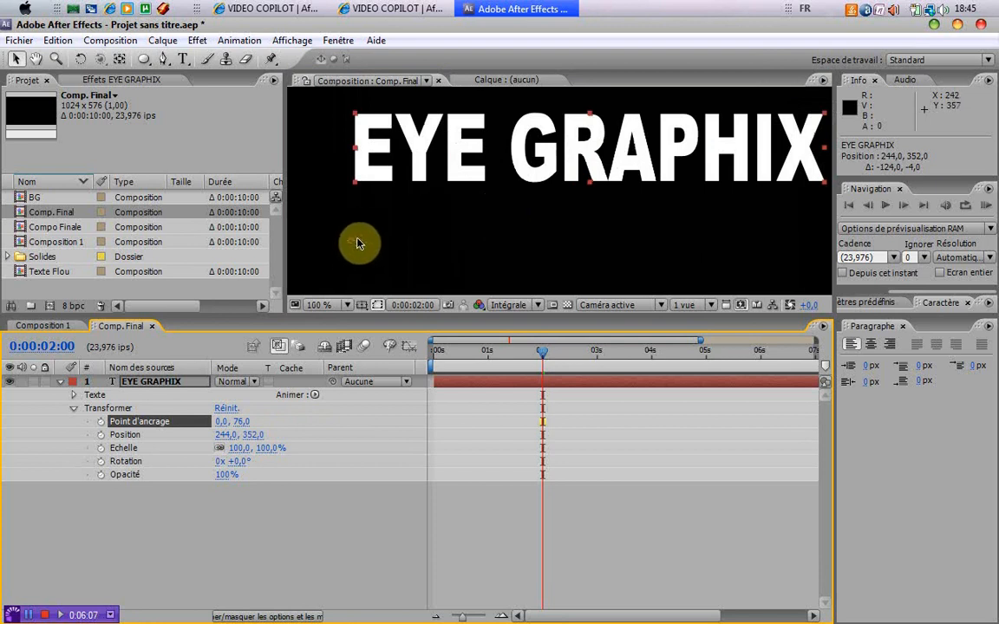
left_click_drag(223, 425, 314, 406)
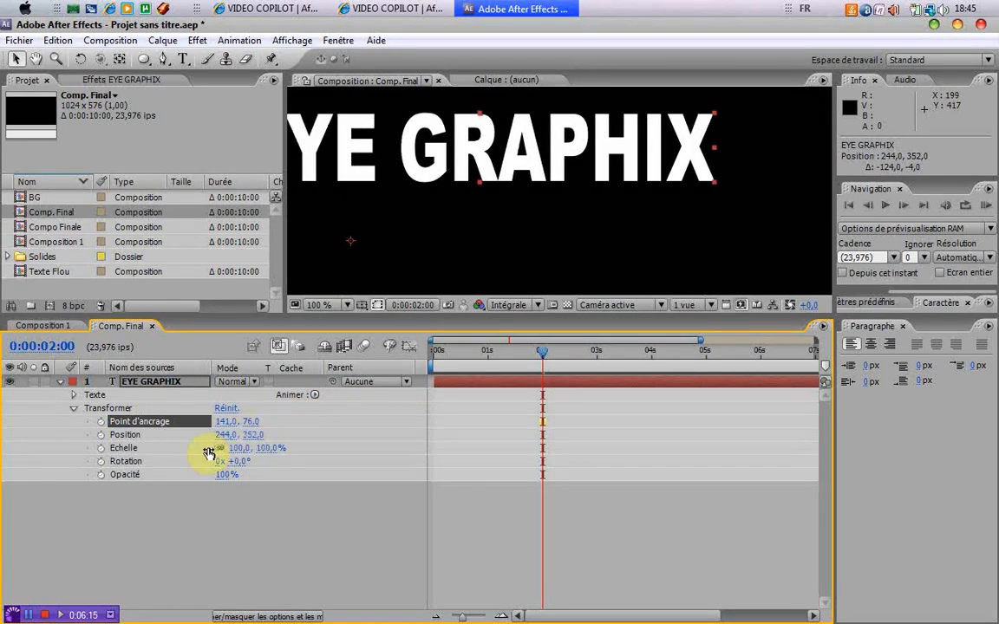
left_click_drag(247, 425, 173, 424)
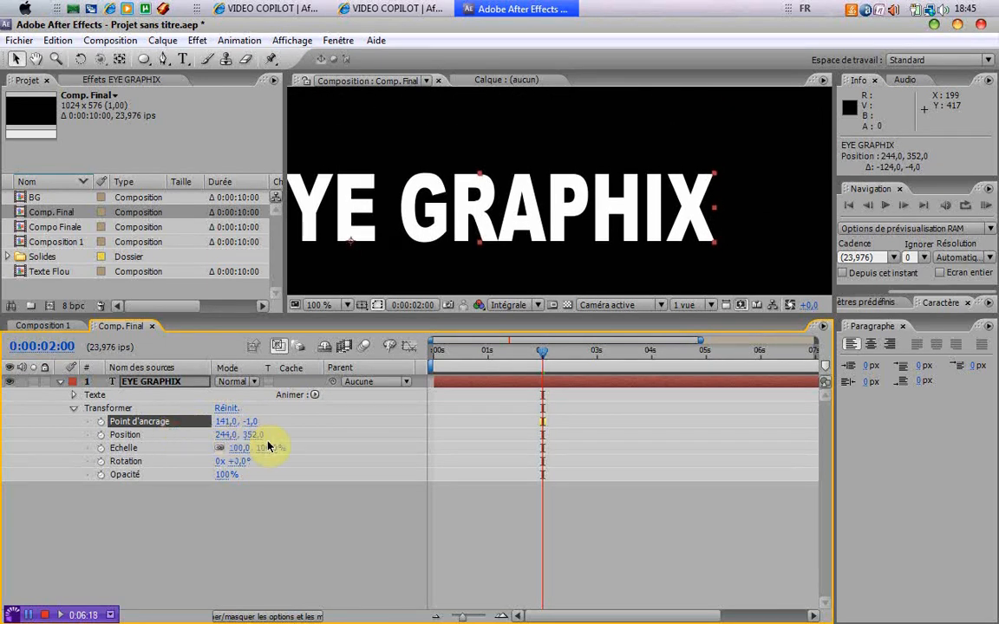
mouse_move(271, 446)
left_mouse_down()
mouse_move(398, 439)
mouse_move(216, 444)
mouse_move(264, 445)
left_mouse_up()
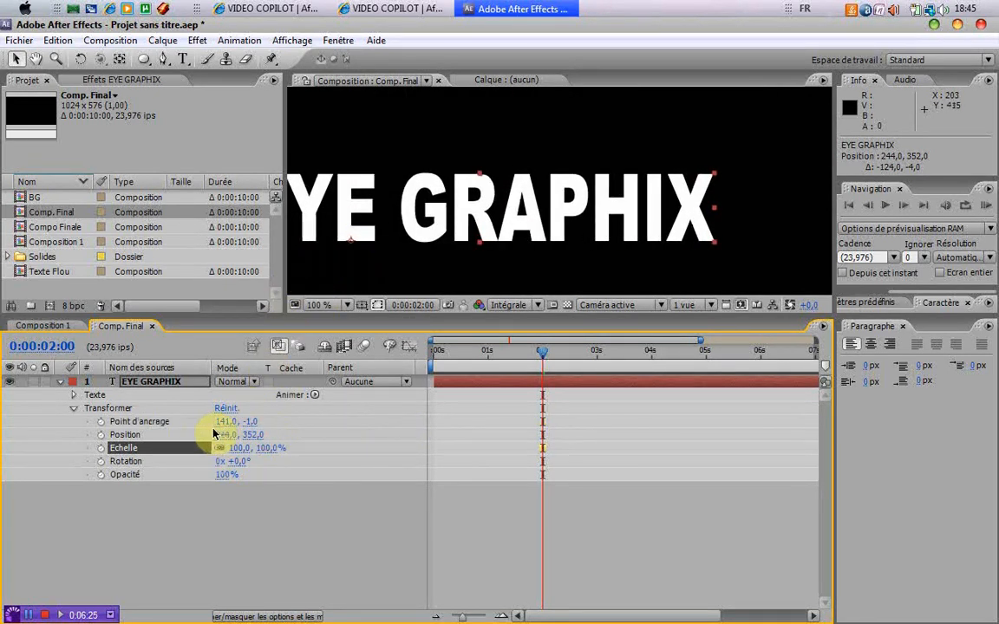
Step: Scale the text to 121% from an anchor point at its right edge and reposition the anchor to about 243, 7 with Pan Behind
left_click(119, 58)
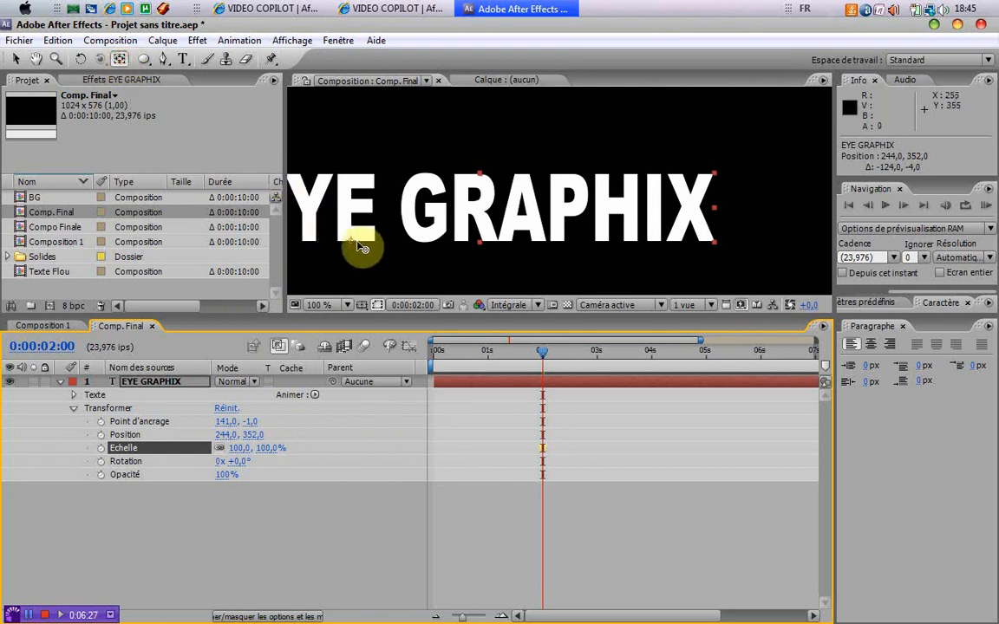
left_click_drag(386, 246, 714, 208)
left_click(255, 521)
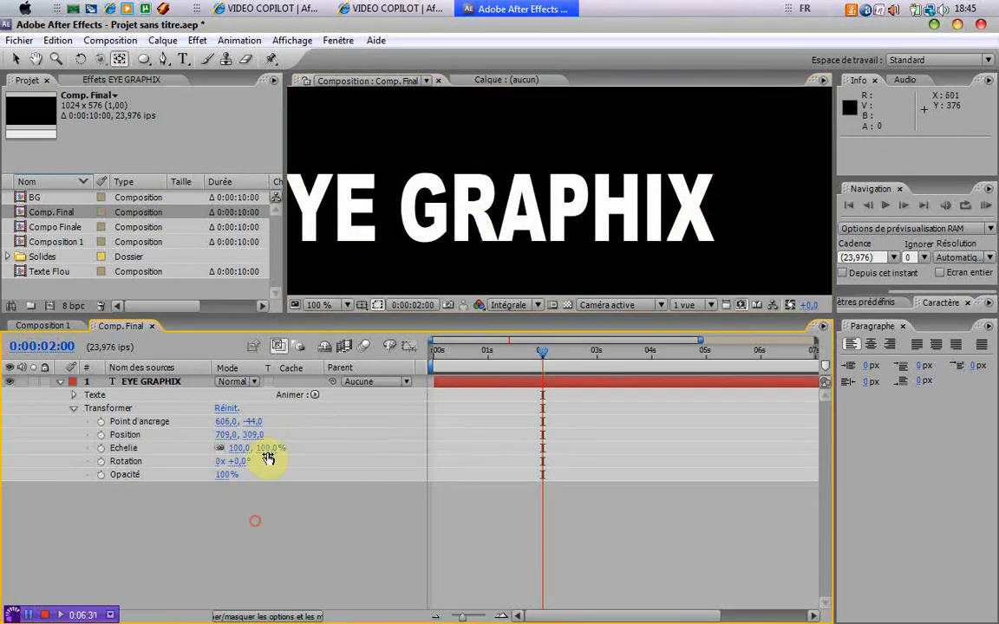
mouse_move(271, 447)
left_mouse_down()
mouse_move(424, 438)
mouse_move(270, 442)
mouse_move(390, 435)
mouse_move(278, 446)
left_mouse_up()
left_click_drag(717, 213, 371, 255)
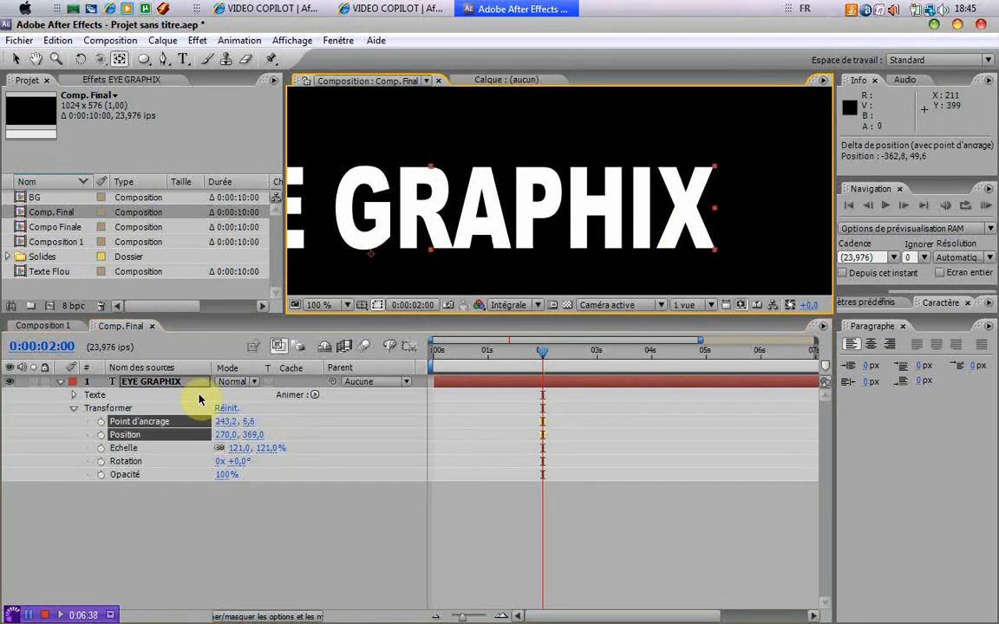
Step: Undo the scale and anchor point changes made to the EYE GRAPHIX layer
key("ctrl+z")
key("ctrl+z")
key("ctrl+z")
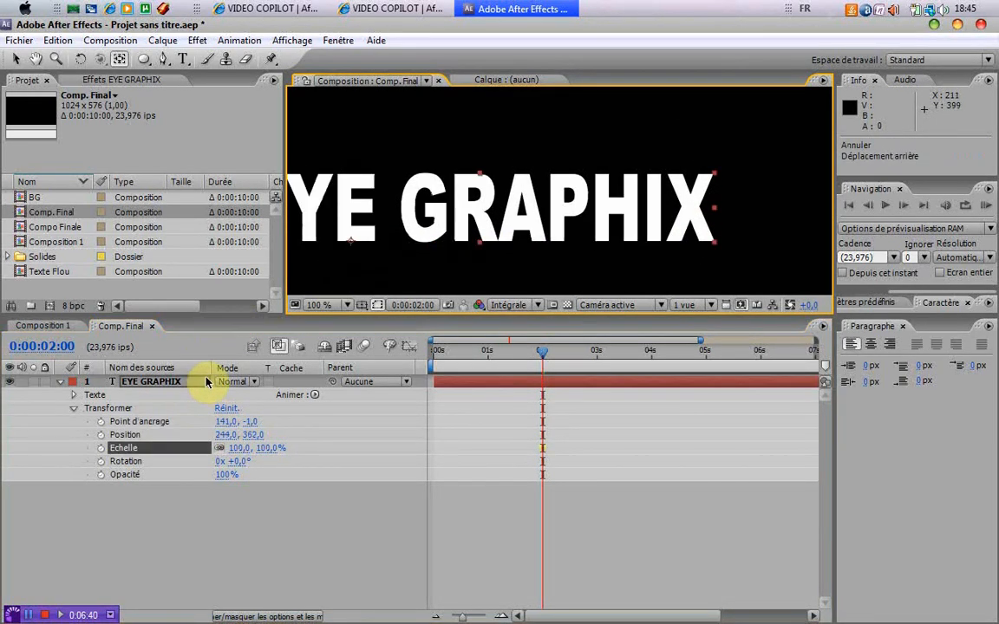
key("ctrl+z")
key("ctrl+z")
key("ctrl+z")
key("ctrl+z")
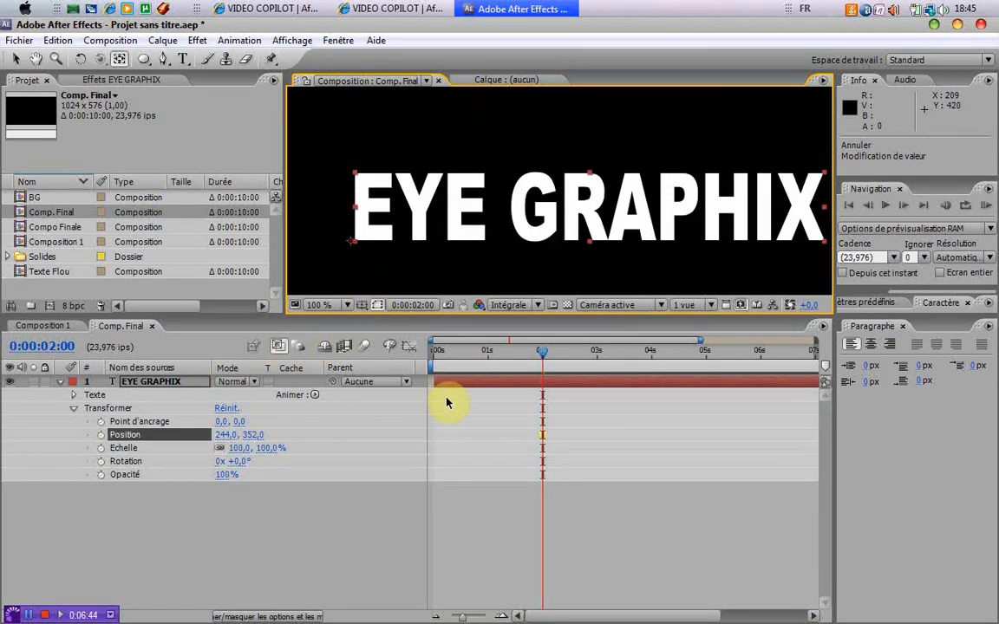
Step: Collapse the EYE GRAPHIX layer's properties and show the whole composition frame at 25% magnification
left_click(61, 382)
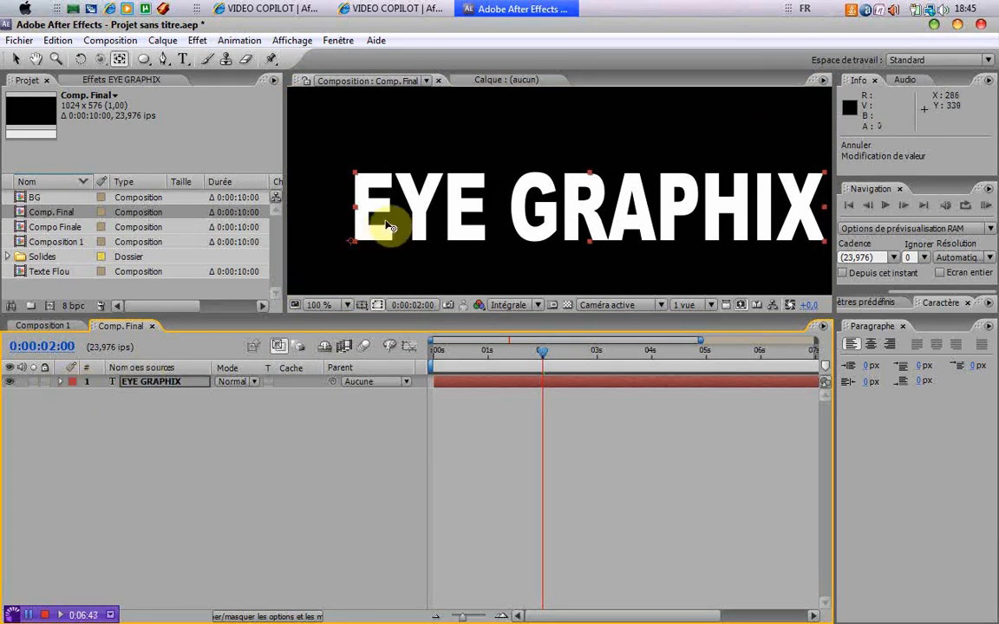
scroll(392, 221, "up", 2)
scroll(392, 221, "down", 4)
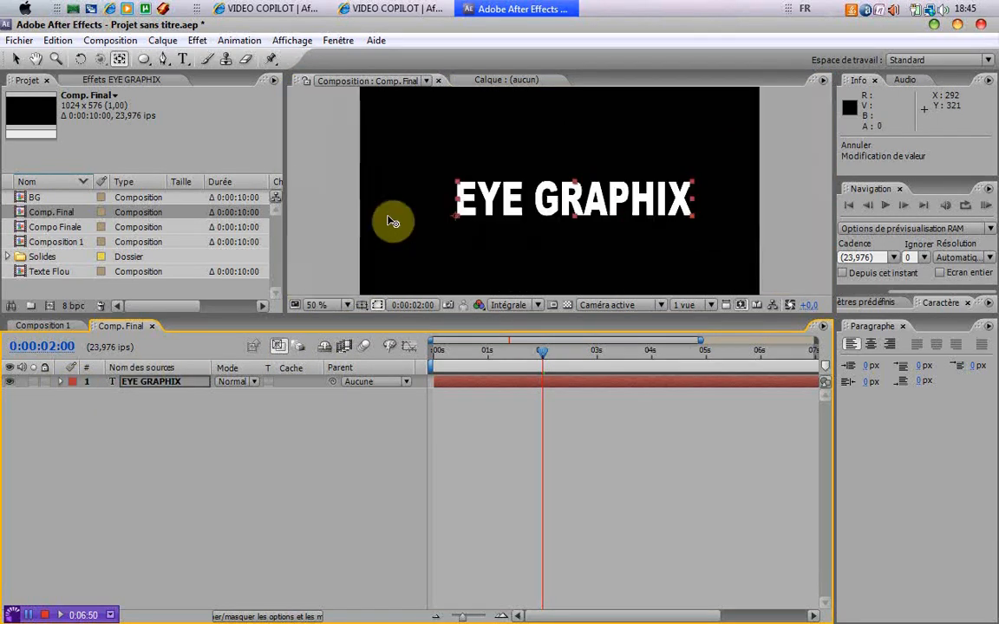
scroll(399, 211, "down", 1)
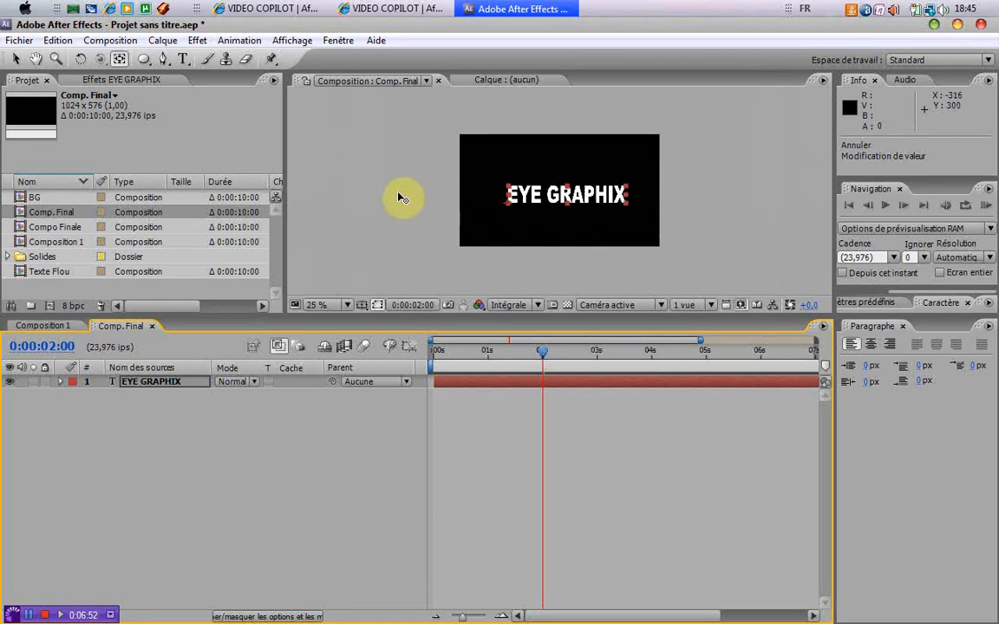